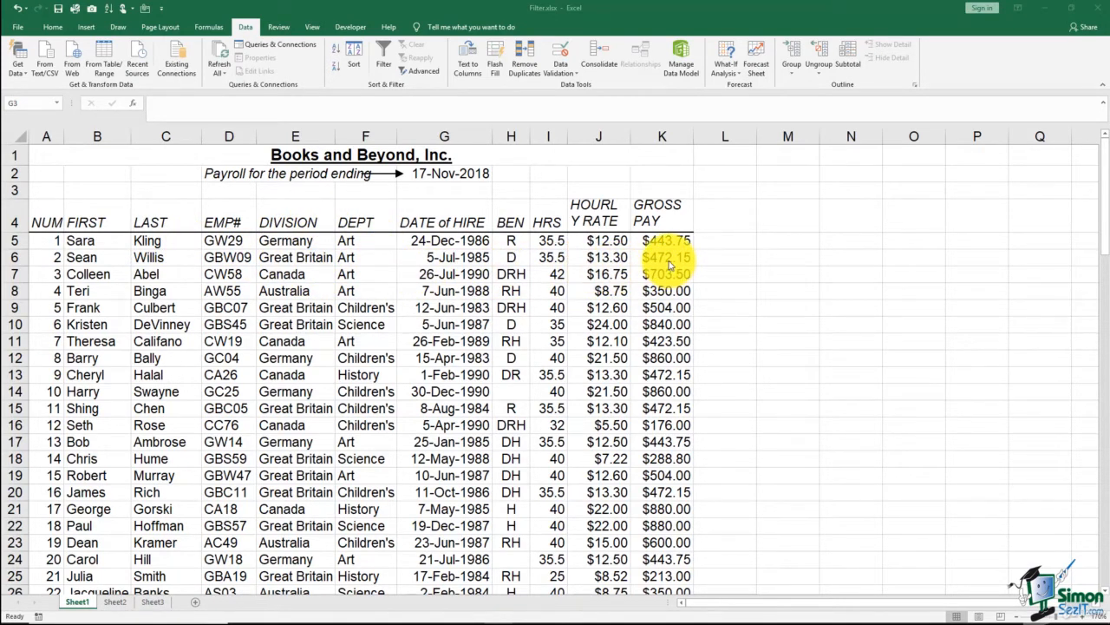
# - Sort the payroll list by the DIVISION column in ascending A to Z order
pyautogui.click(287, 344)
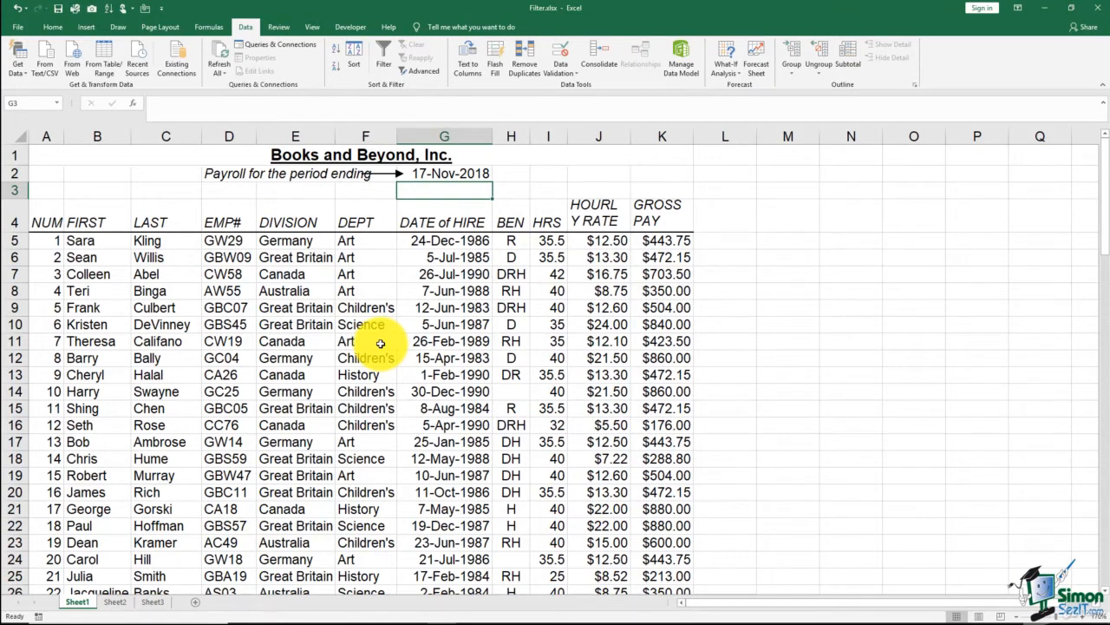
pyautogui.click(303, 343)
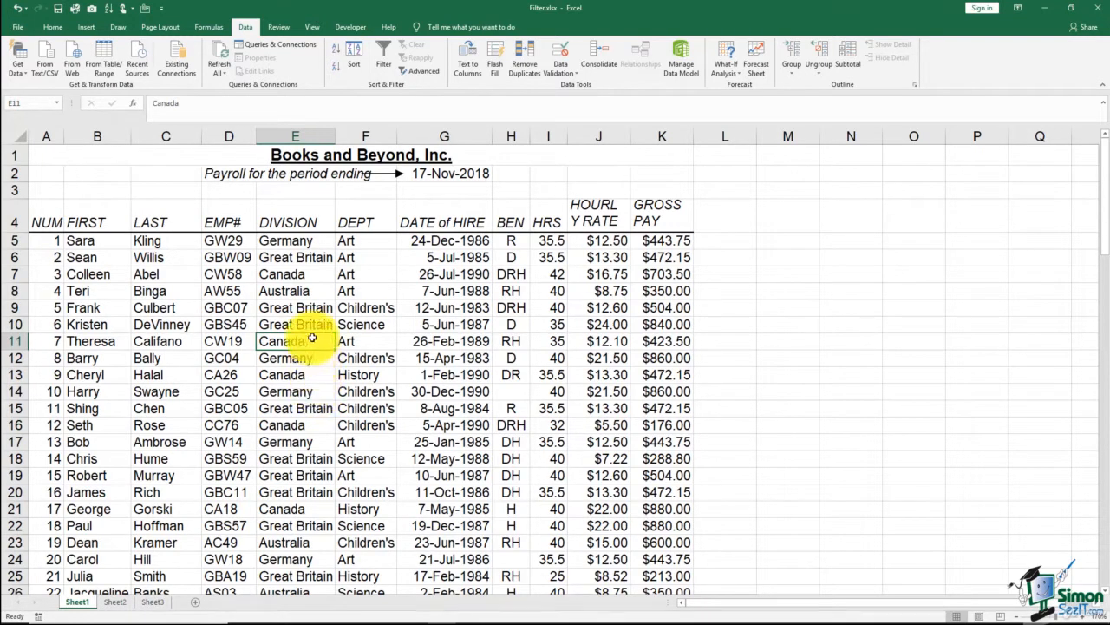
pyautogui.click(337, 52)
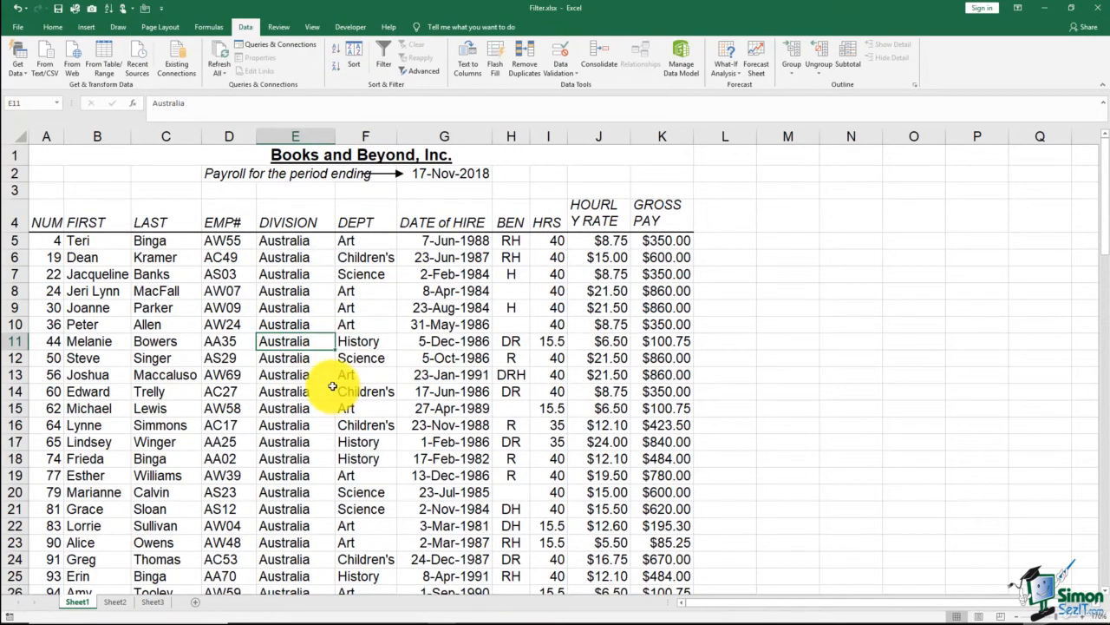
pyautogui.scroll(-4, 332, 386)
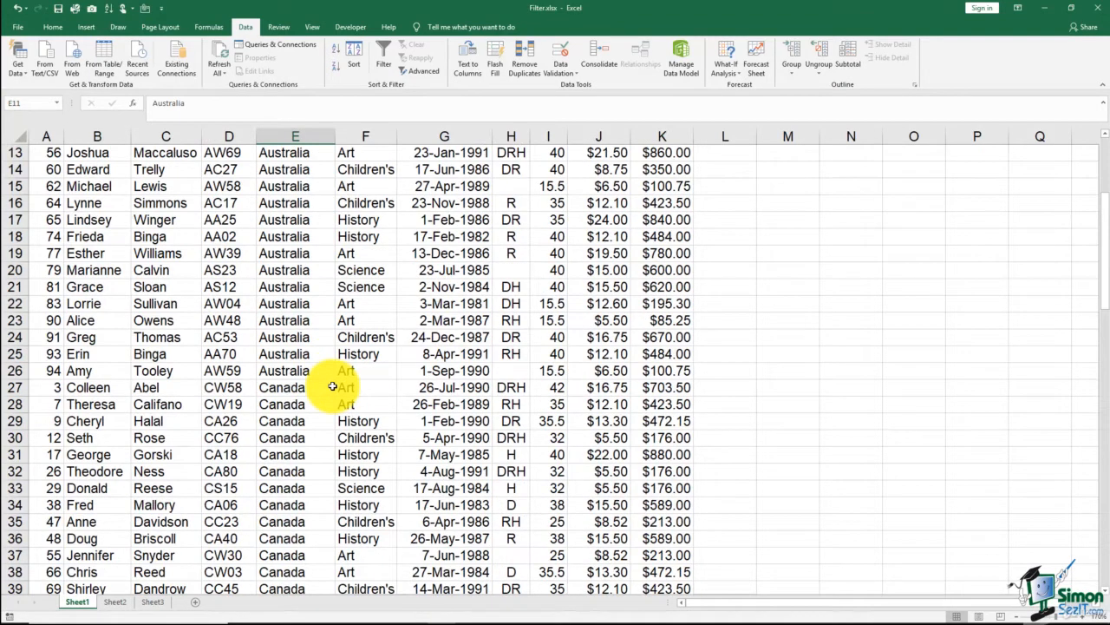
# - Try inserting a blank row between the Australia and Canada records, and delete that row again
pyautogui.click(295, 371)
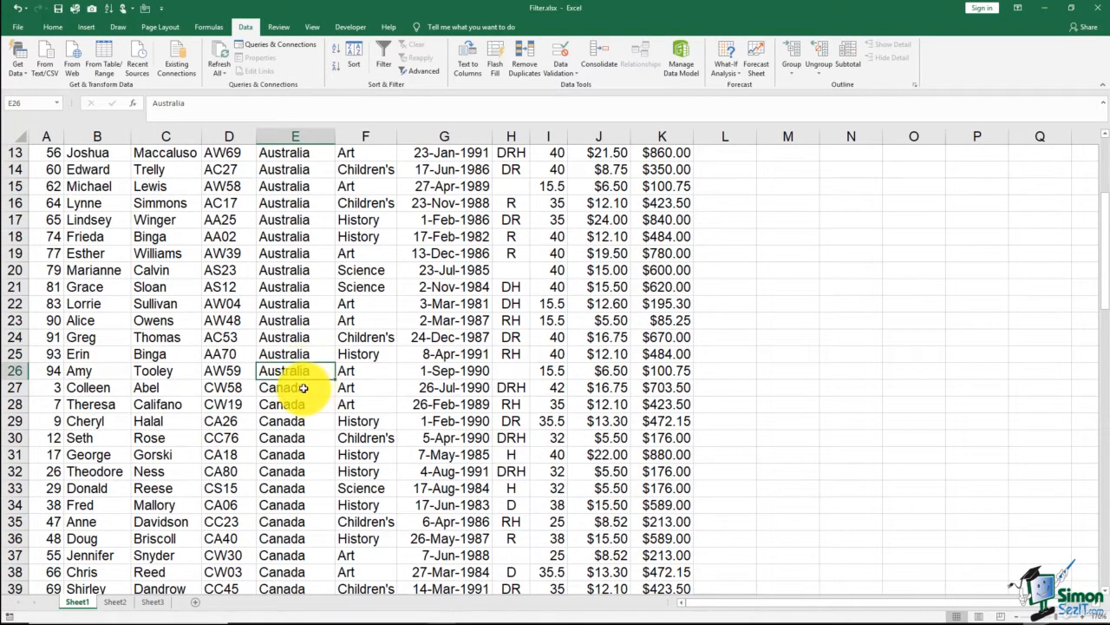
pyautogui.click(303, 387)
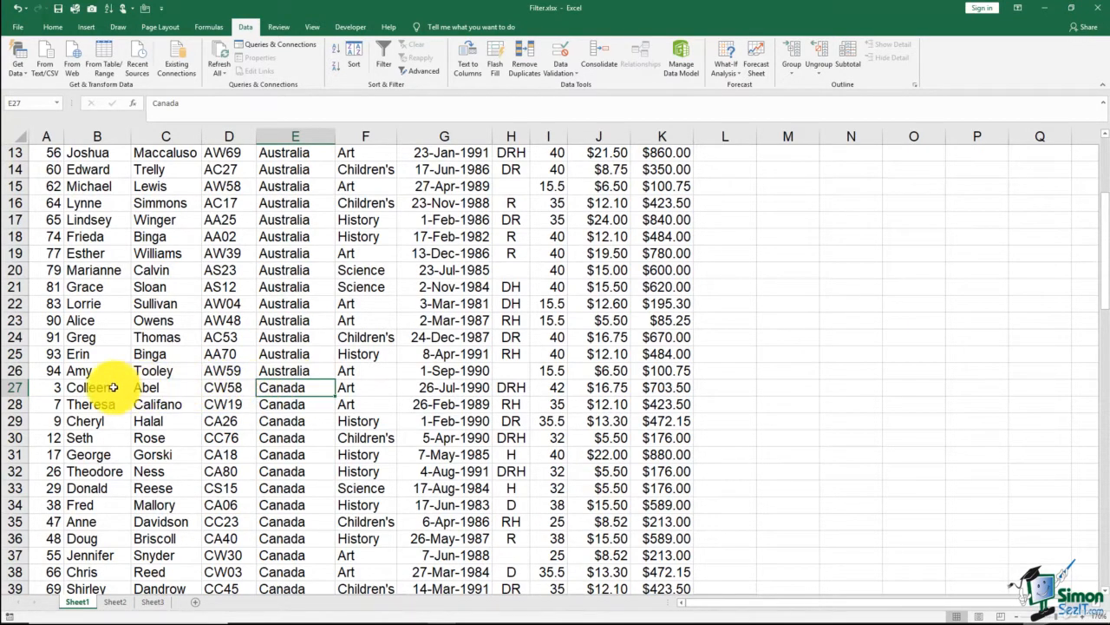
pyautogui.click(16, 388)
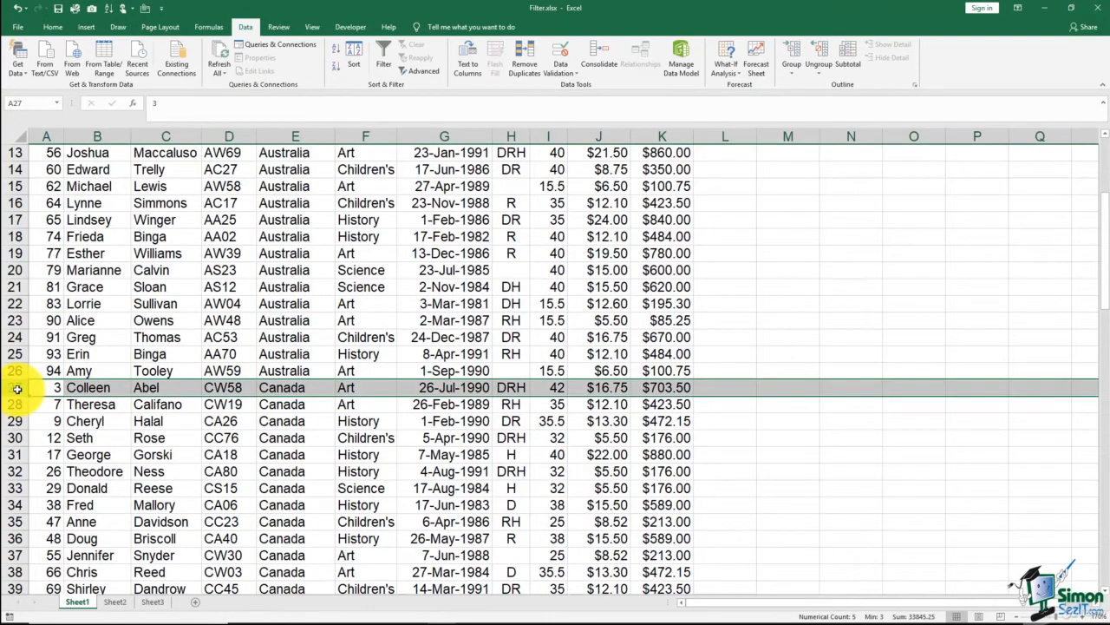
pyautogui.rightClick(17, 388)
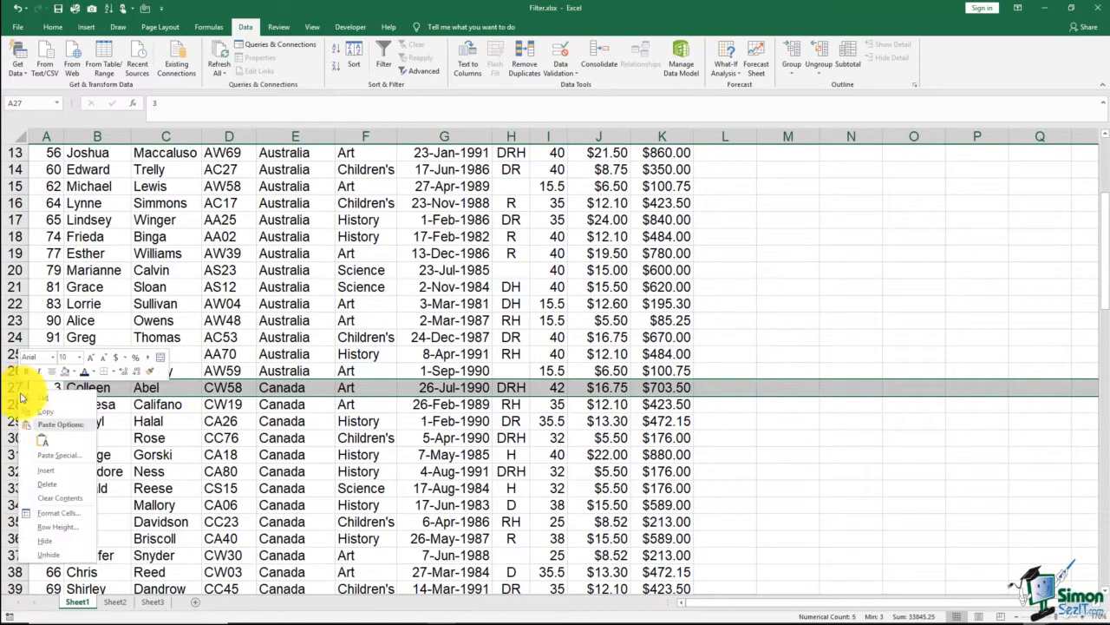
pyautogui.click(47, 472)
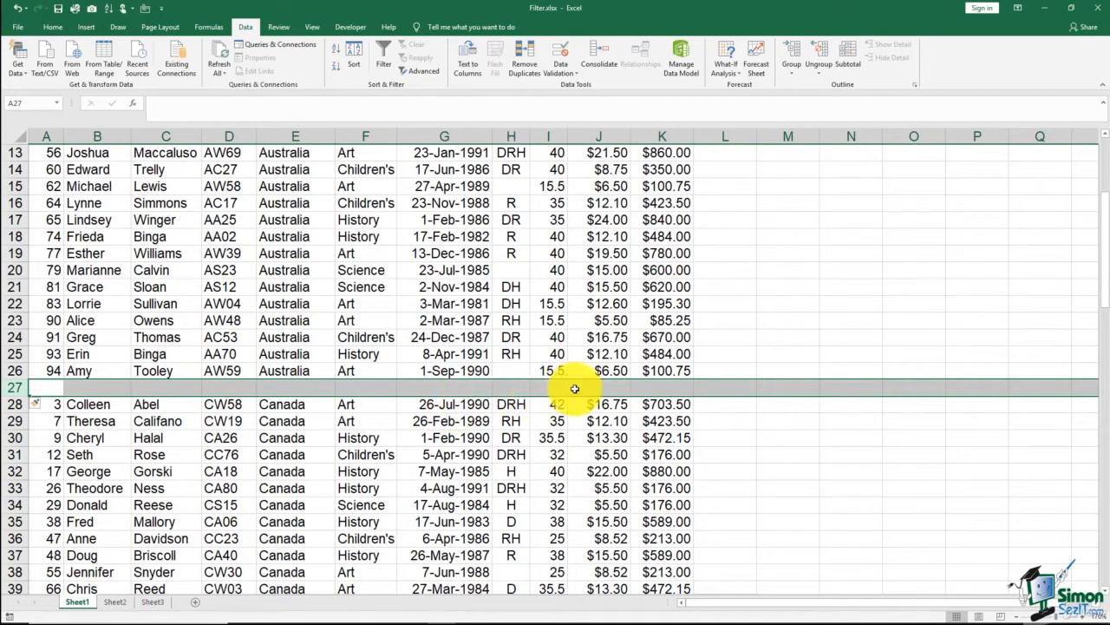
pyautogui.click(663, 392)
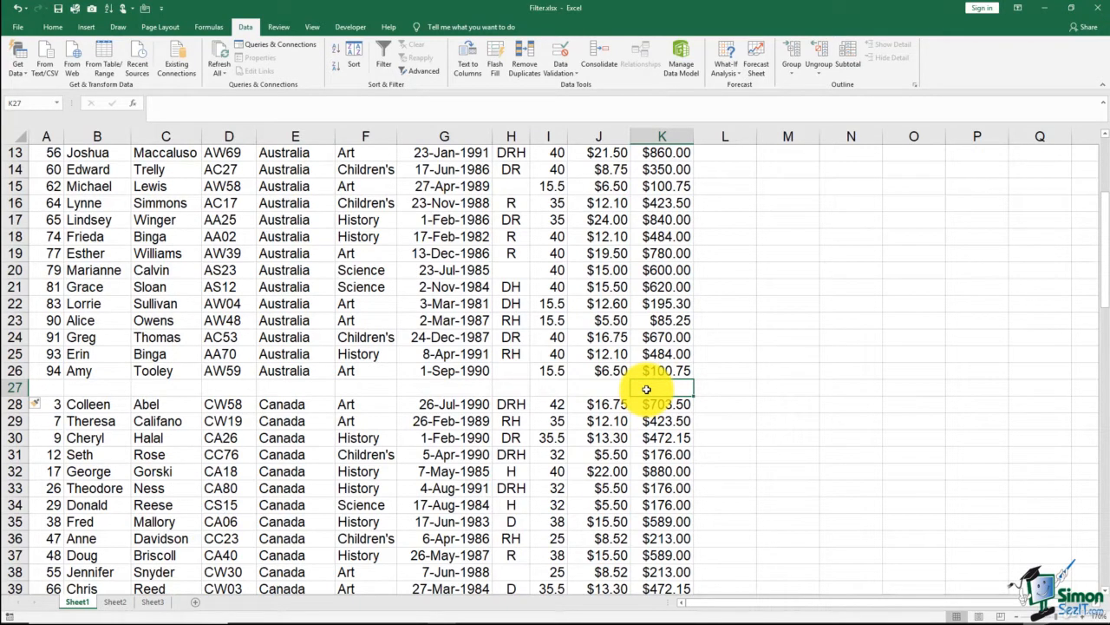
pyautogui.rightClick(17, 388)
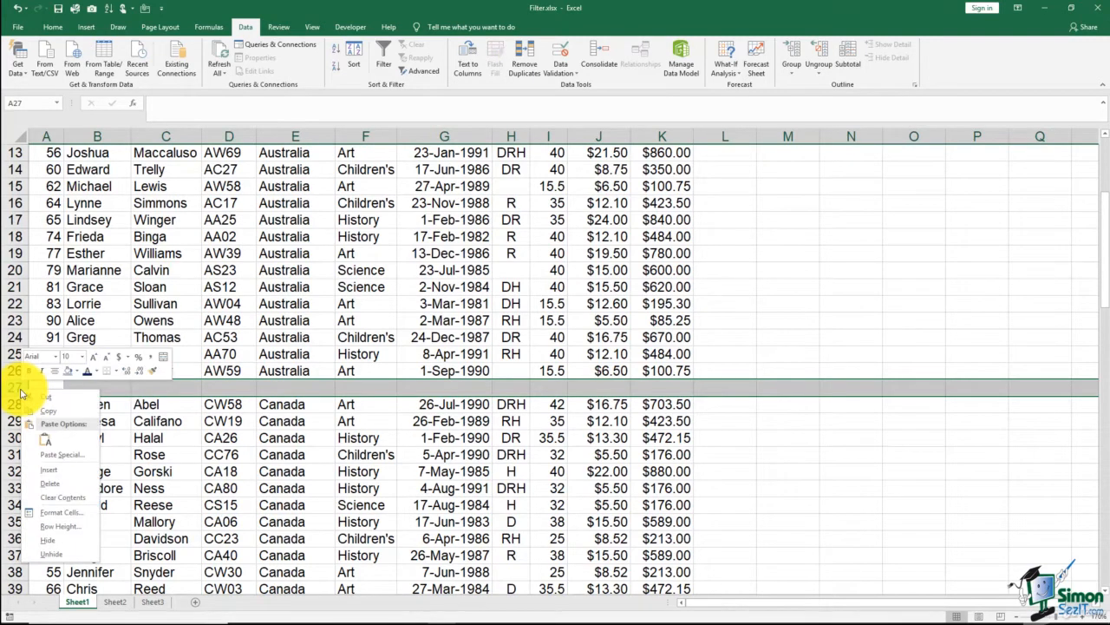
pyautogui.click(48, 483)
# - Add subtotals to the payroll list at each change in DIVISION, using the Sum function on GROSS PAY
pyautogui.click(287, 338)
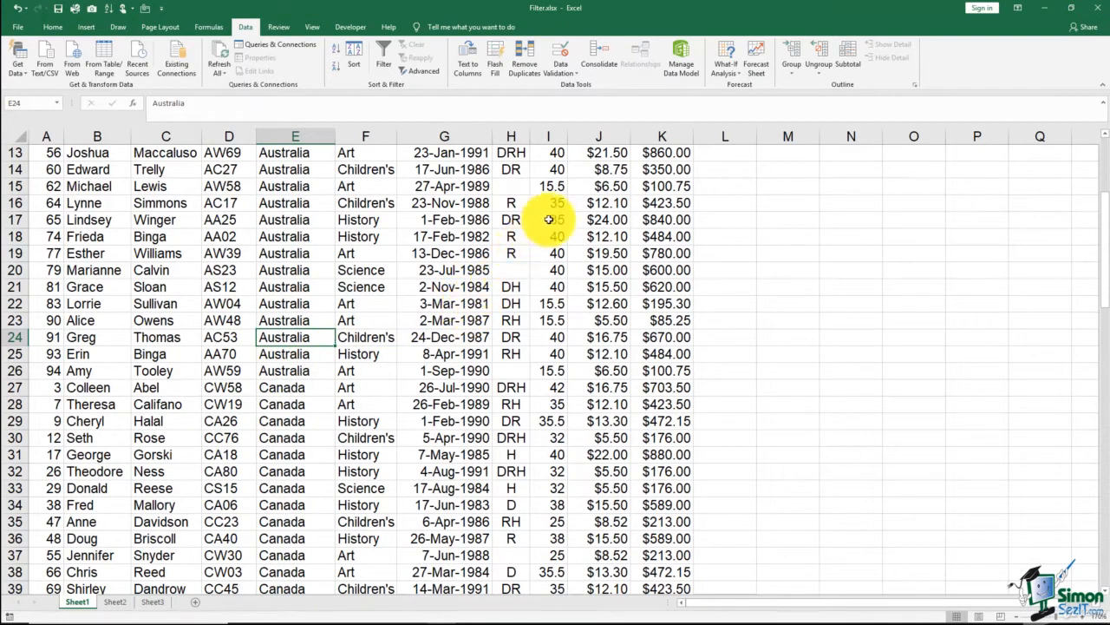
pyautogui.click(852, 65)
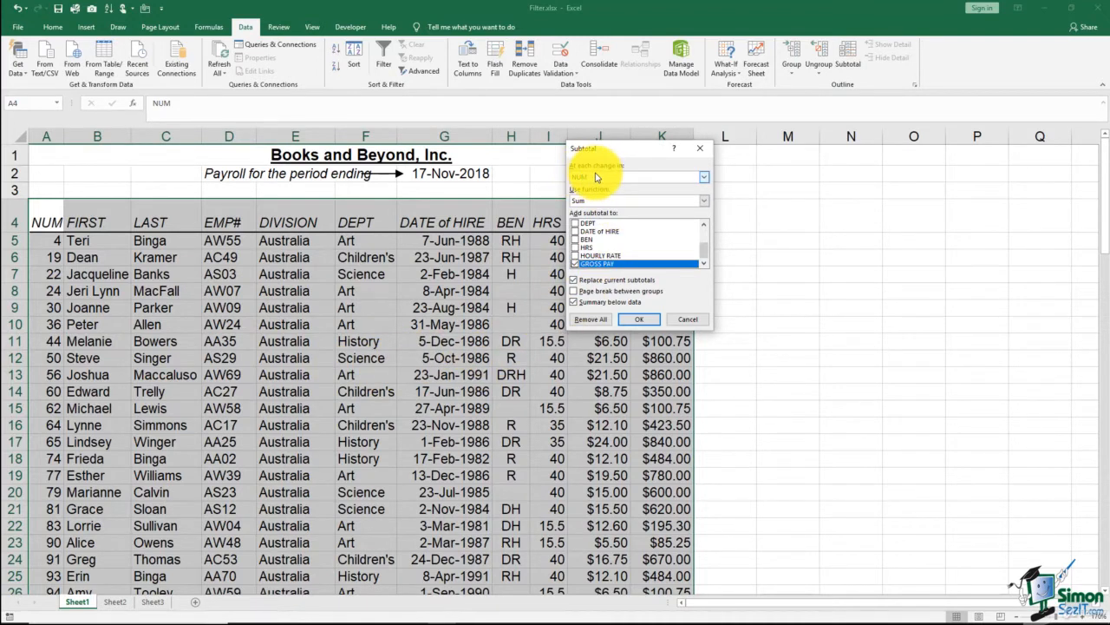
pyautogui.click(703, 179)
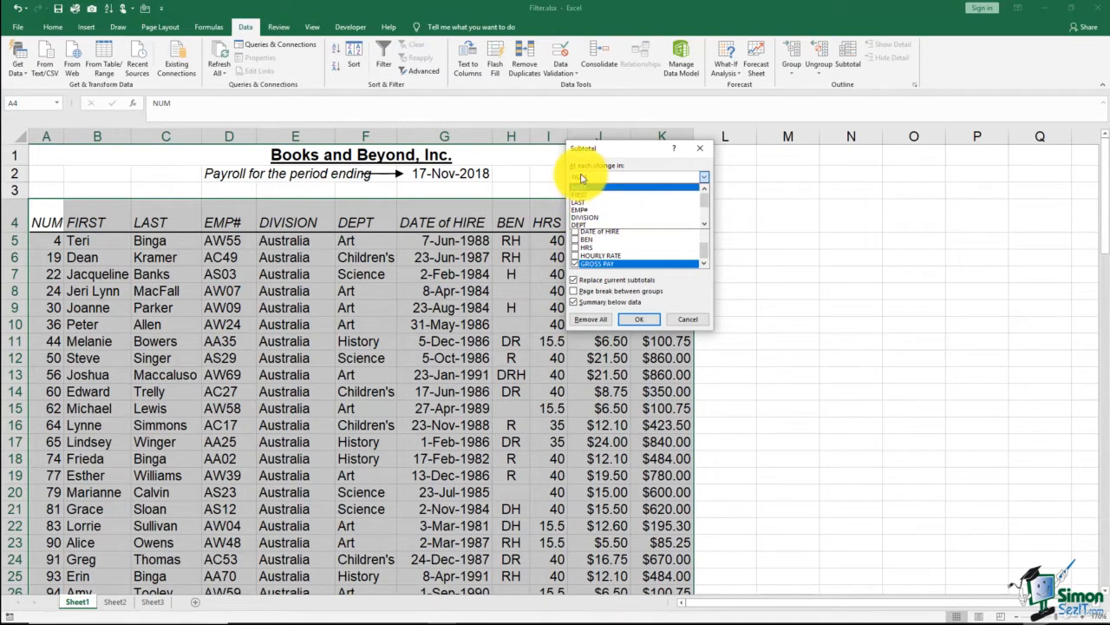
pyautogui.click(586, 218)
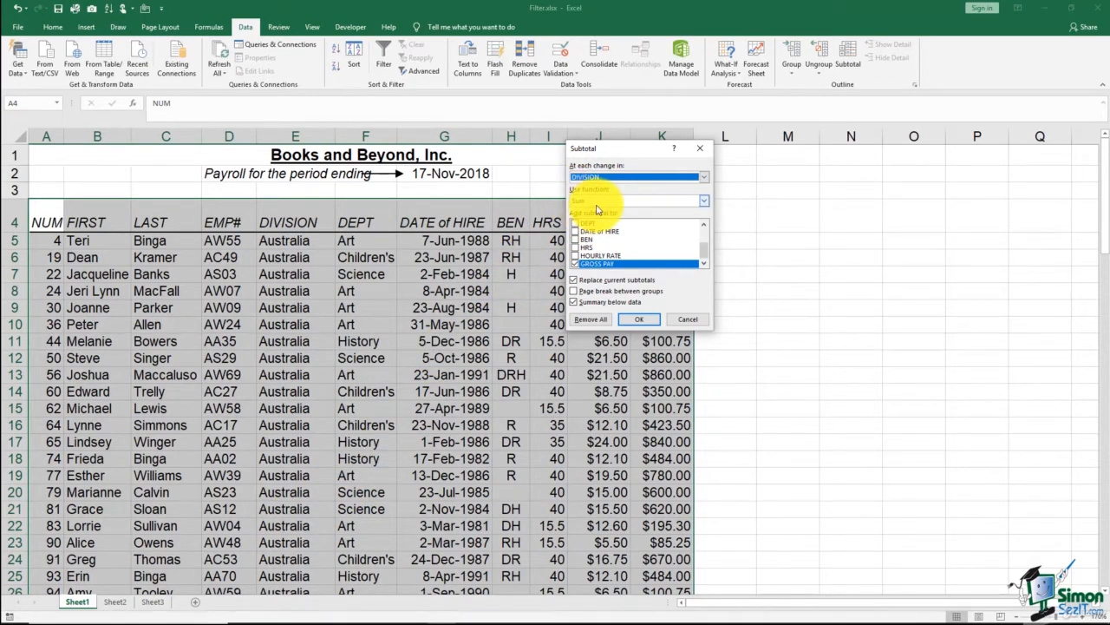
pyautogui.click(704, 205)
pyautogui.moveTo(706, 224)
pyautogui.mouseDown()
pyautogui.moveTo(706, 239)
pyautogui.moveTo(703, 216)
pyautogui.mouseUp()
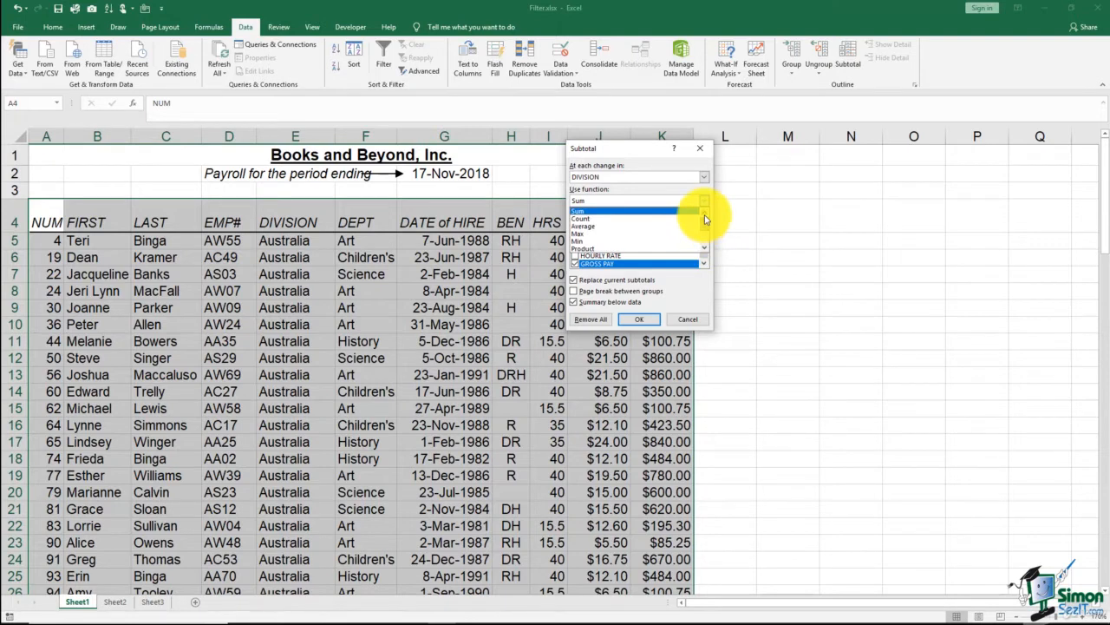
pyautogui.click(642, 205)
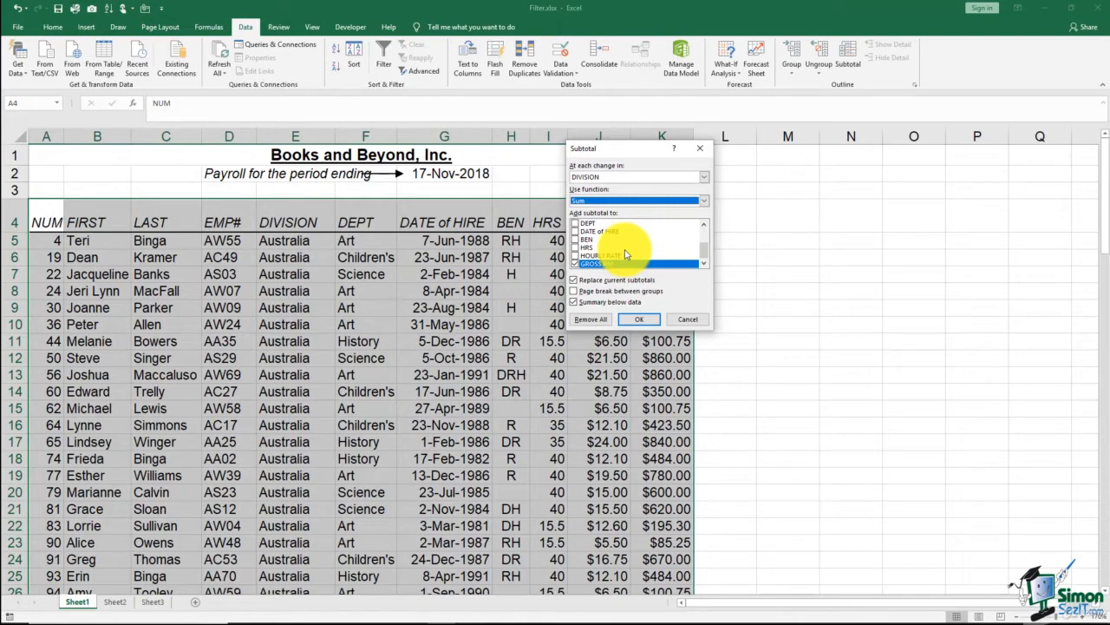
pyautogui.click(639, 319)
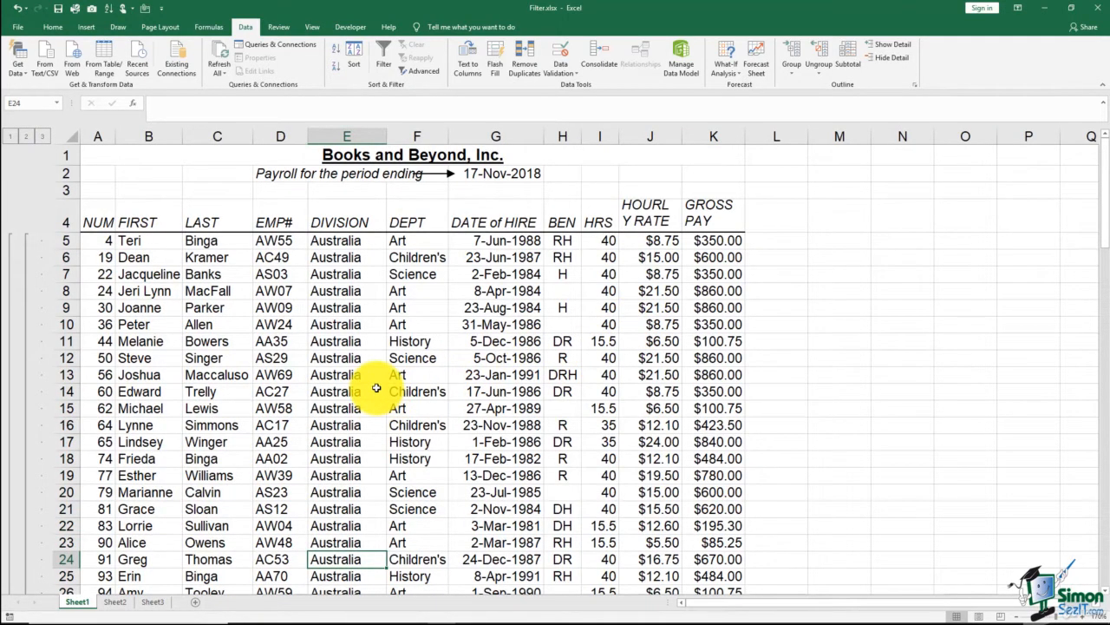
# - Check the Australia Total row and widen the GROSS PAY column so the subtotal amounts fit
pyautogui.scroll(-2, 376, 388)
pyautogui.scroll(-4, 376, 387)
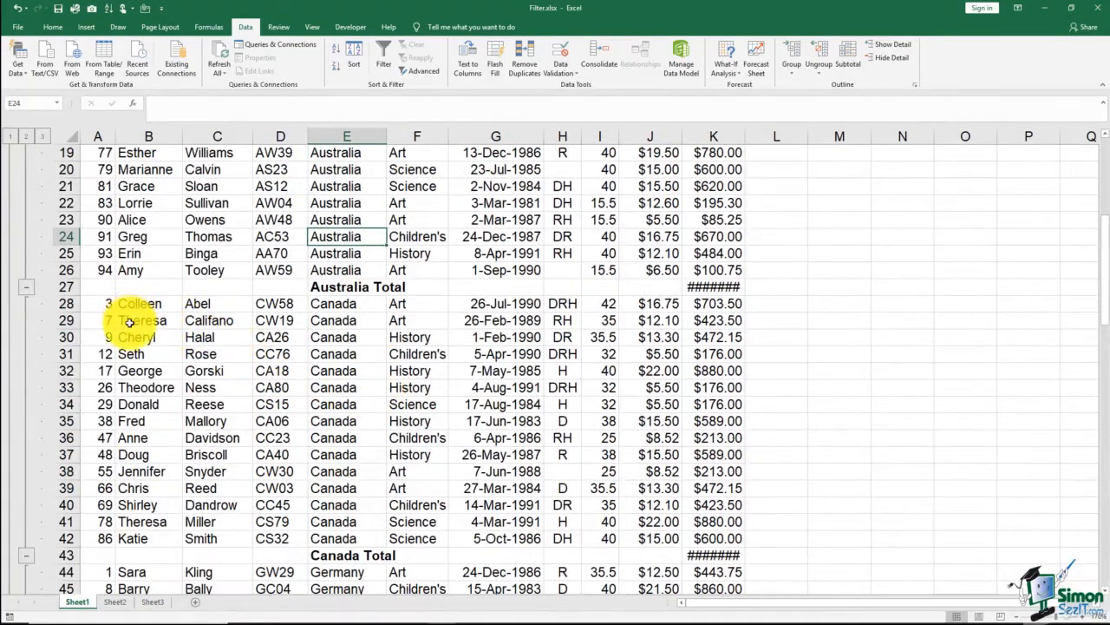
pyautogui.click(67, 286)
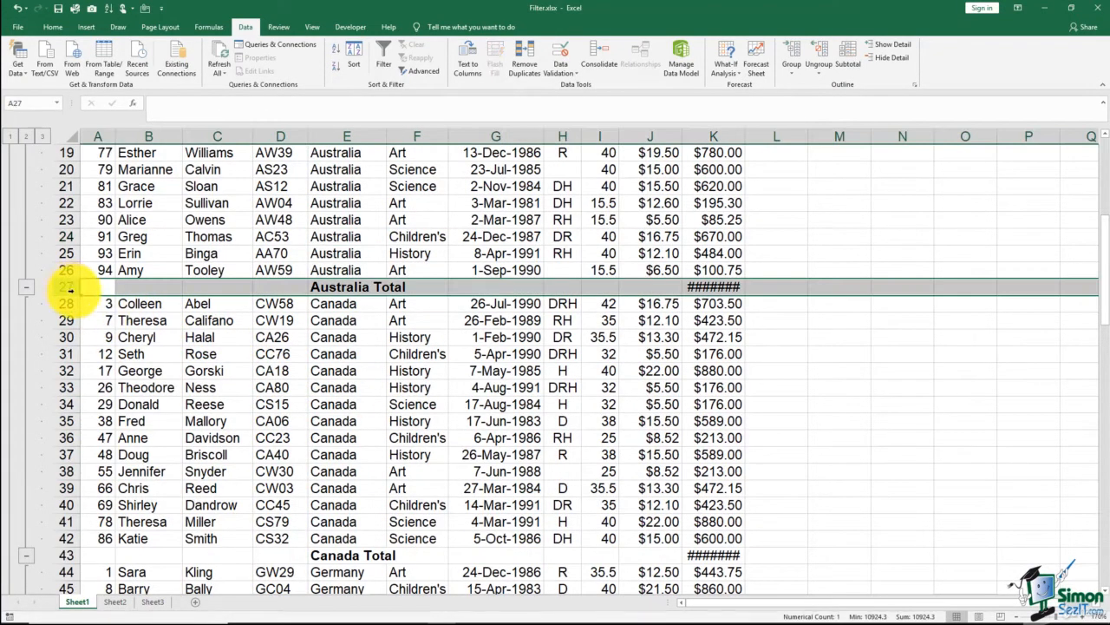
pyautogui.click(338, 270)
pyautogui.click(338, 303)
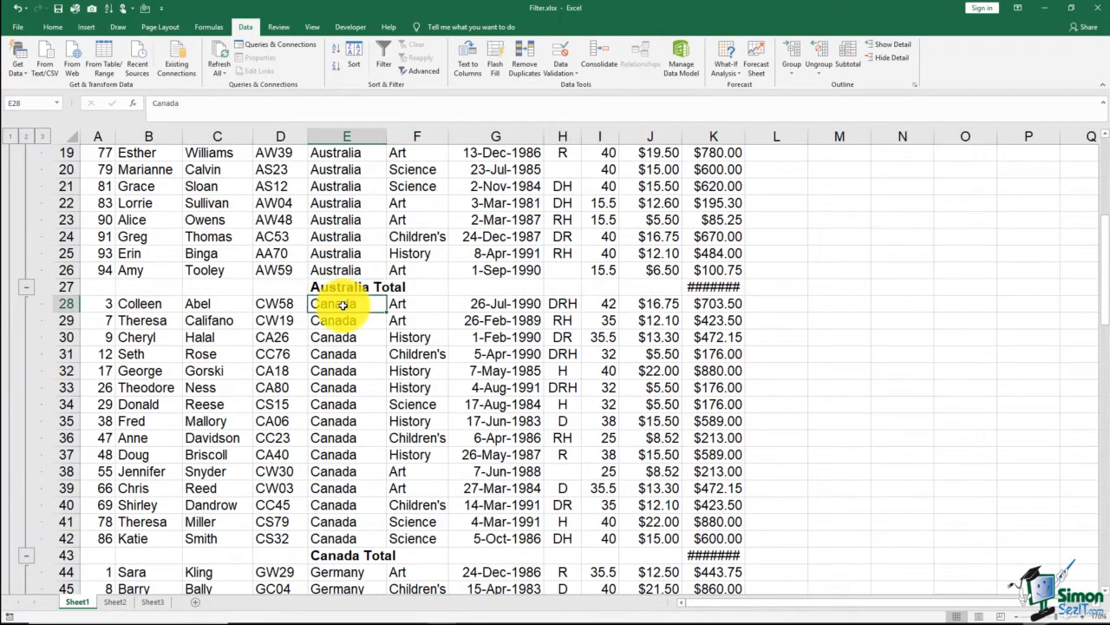
pyautogui.click(67, 286)
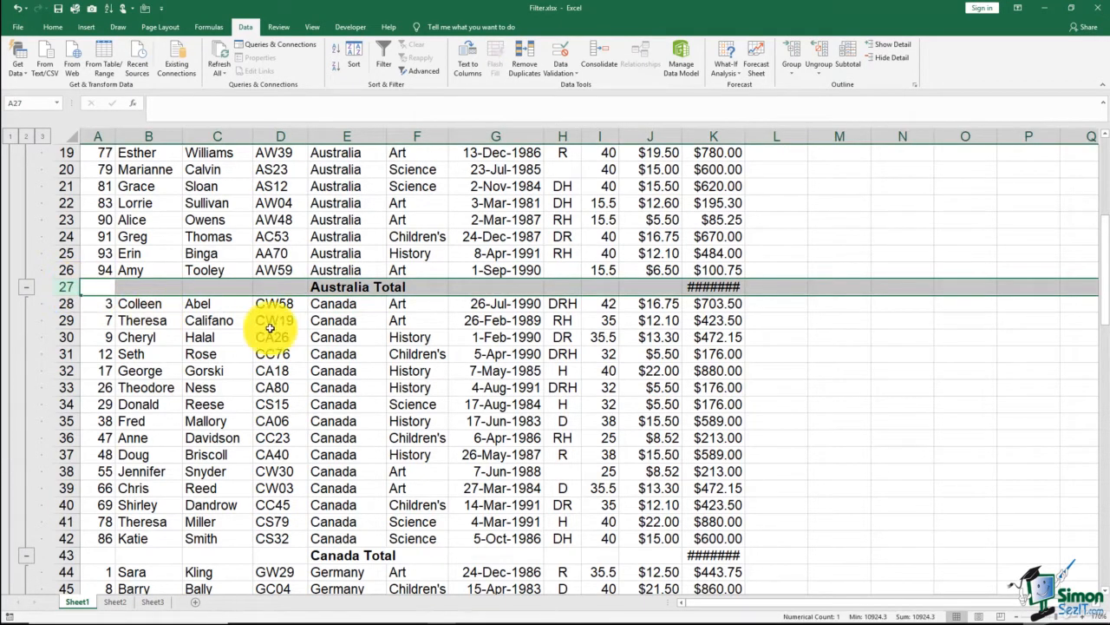
pyautogui.moveTo(744, 137); pyautogui.dragTo(775, 141)
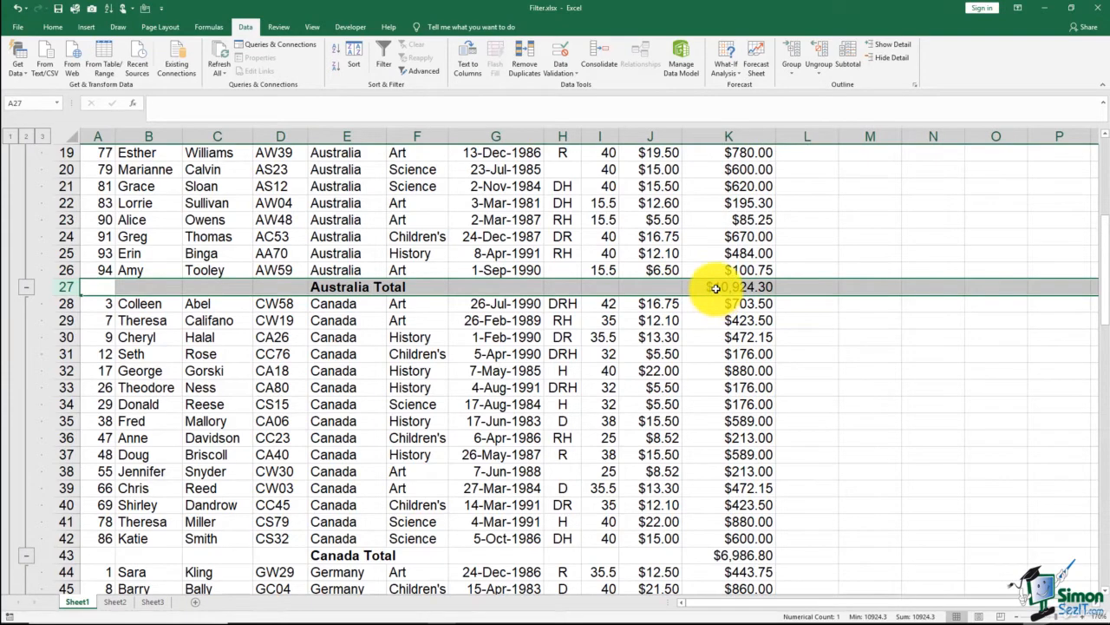
# - Review the remaining division totals and inspect the Grand Total formula at the end of the list
pyautogui.scroll(-6, 458, 412)
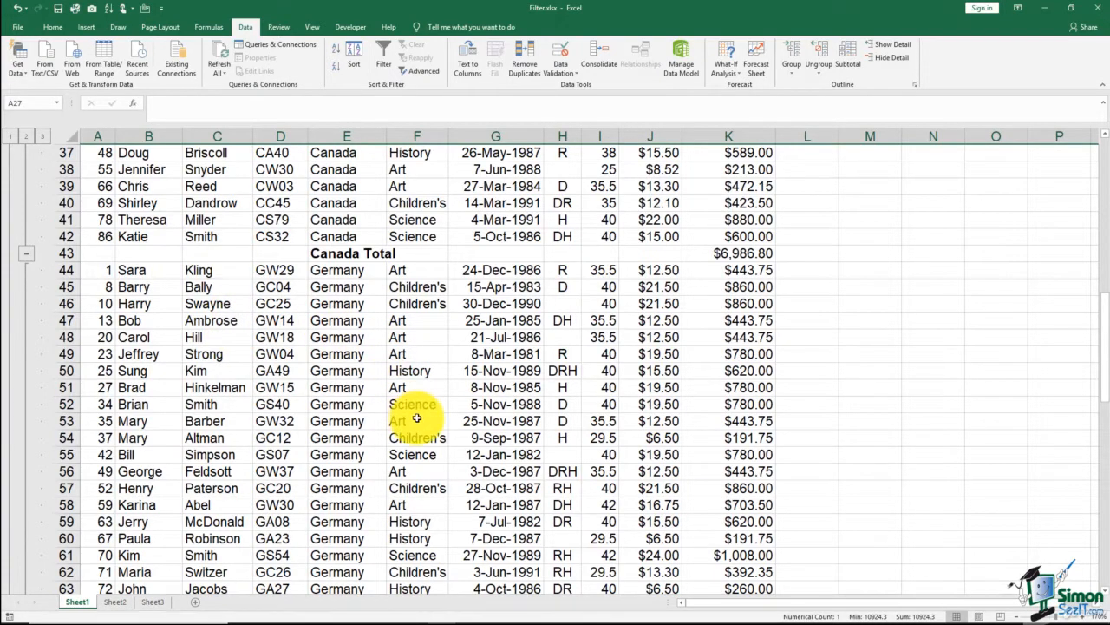
pyautogui.scroll(-8, 416, 418)
pyautogui.scroll(-10, 416, 419)
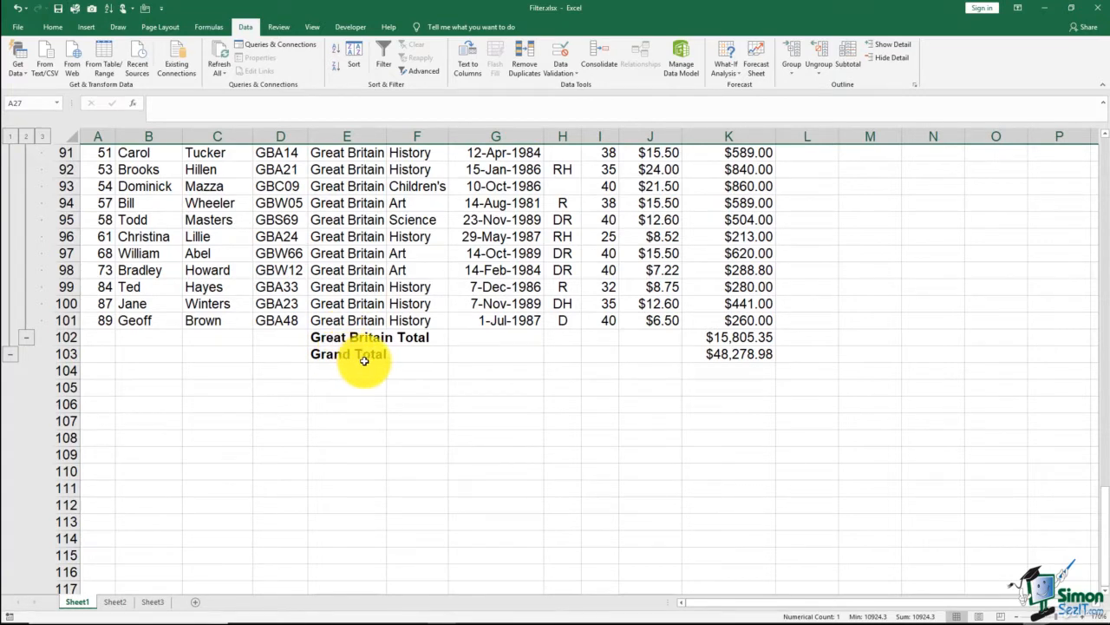
pyautogui.click(720, 355)
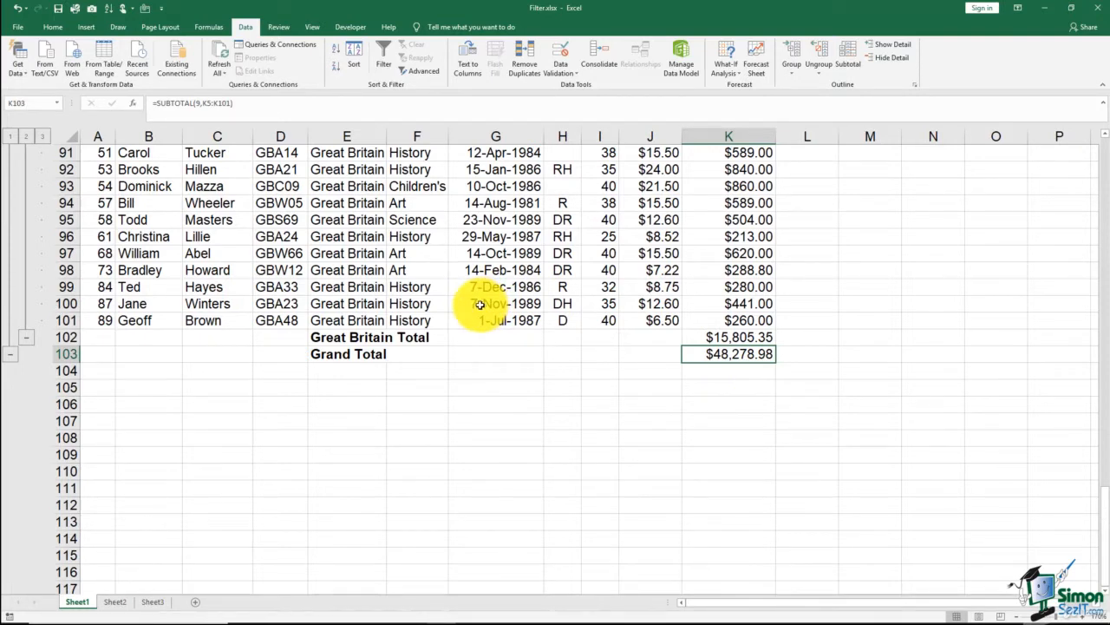
# - View the outline at the grand total level, the division totals level and the full detail level
pyautogui.scroll(10, 480, 304)
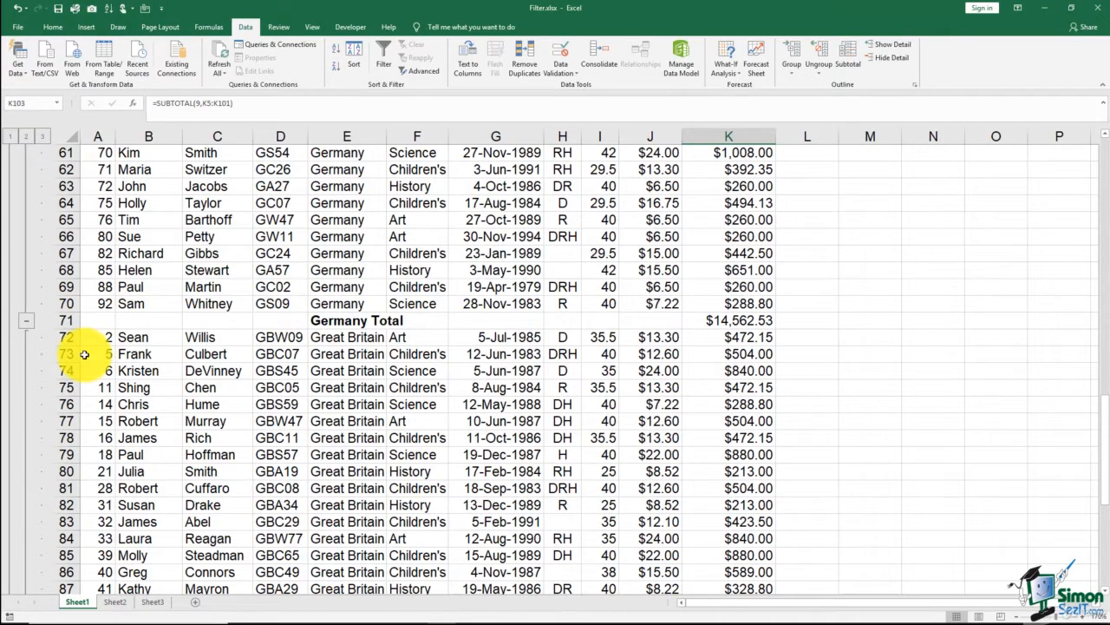
pyautogui.click(13, 138)
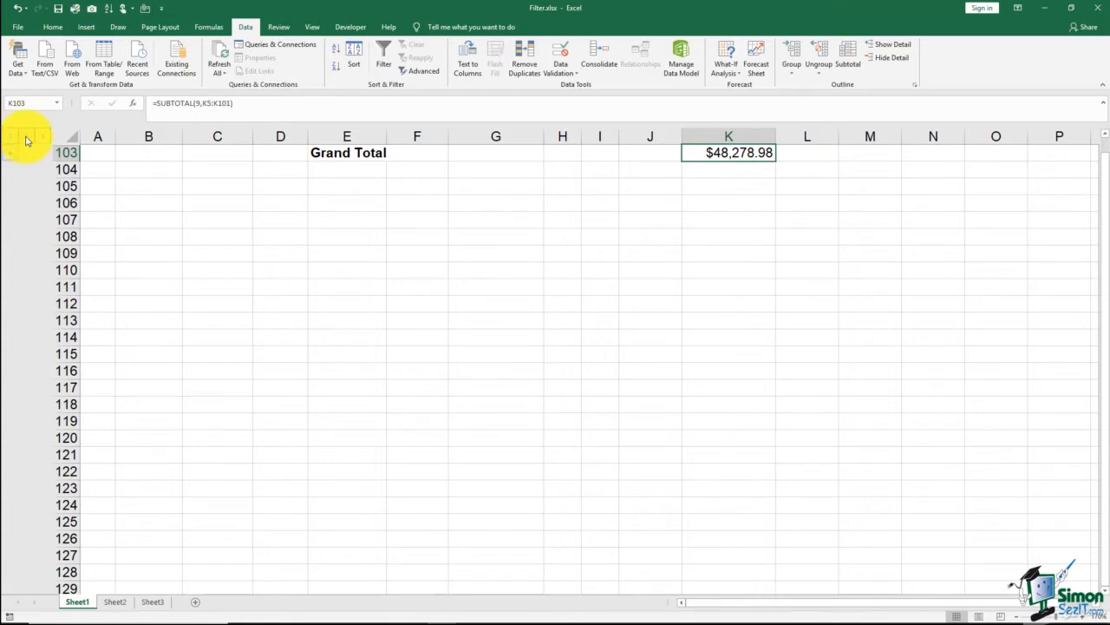
pyautogui.scroll(3, 199, 255)
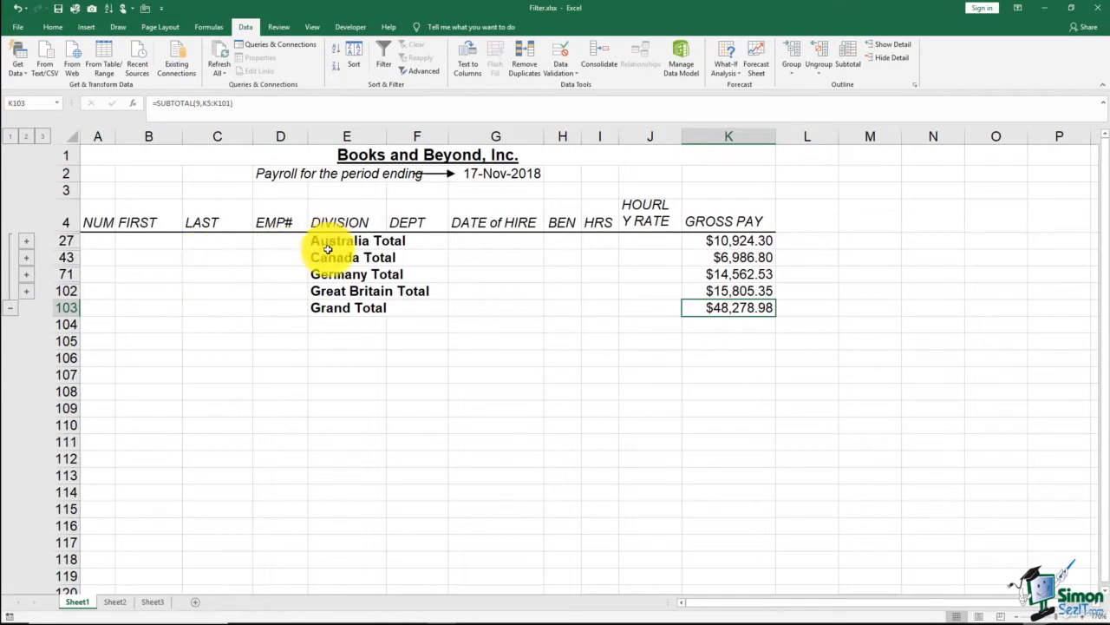
pyautogui.click(46, 137)
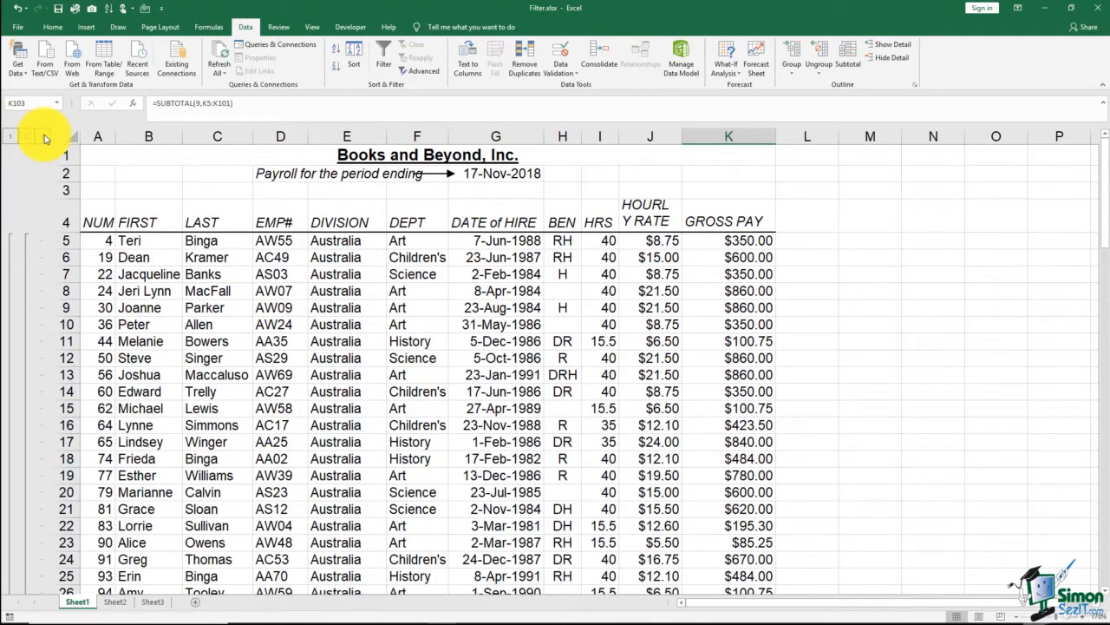
# - From the division totals level, expand and collapse the Canada group, and restore all detail rows
pyautogui.click(27, 137)
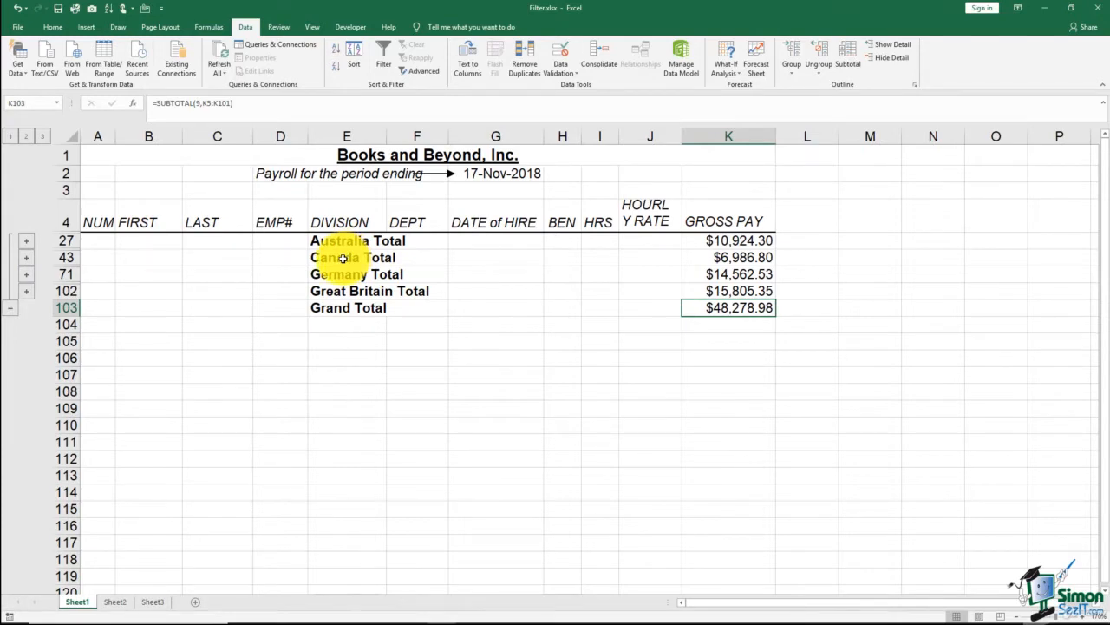
pyautogui.click(27, 259)
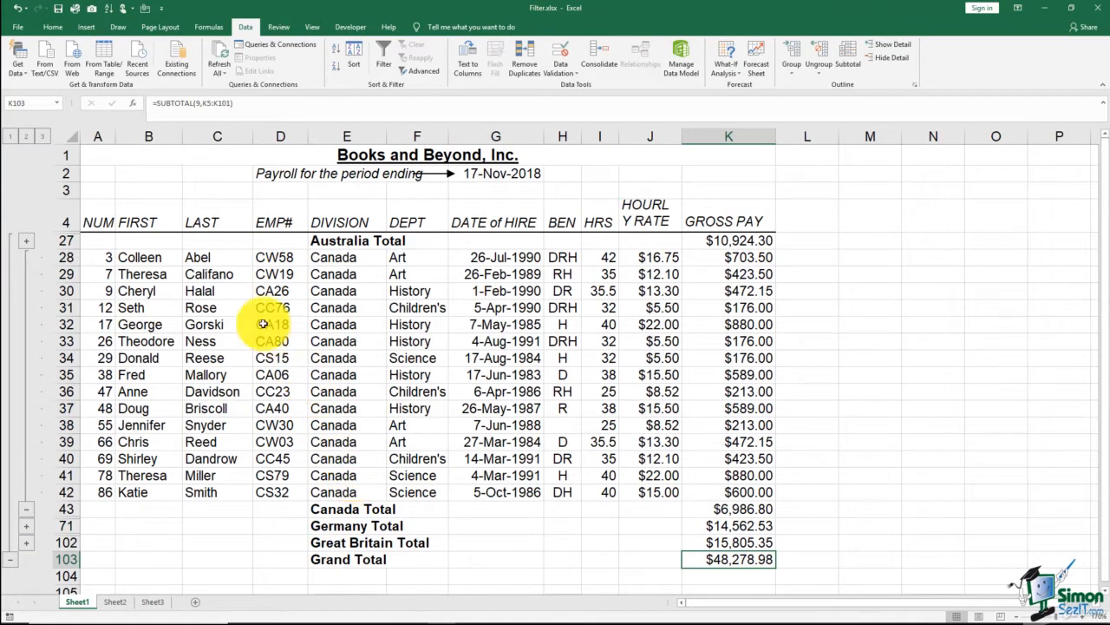
pyautogui.click(28, 511)
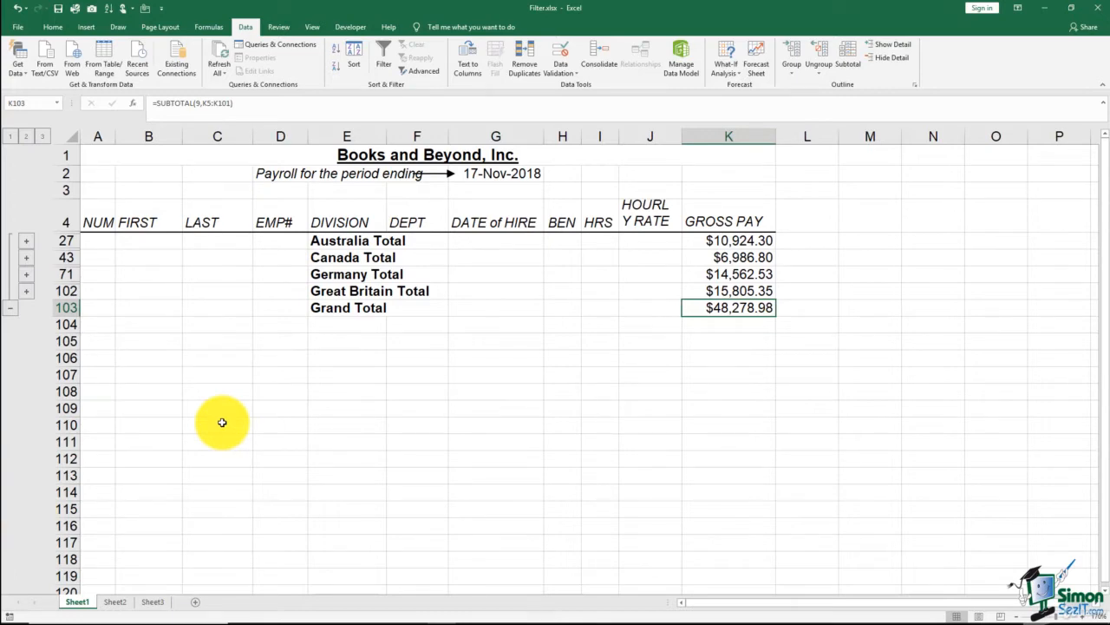
pyautogui.click(42, 137)
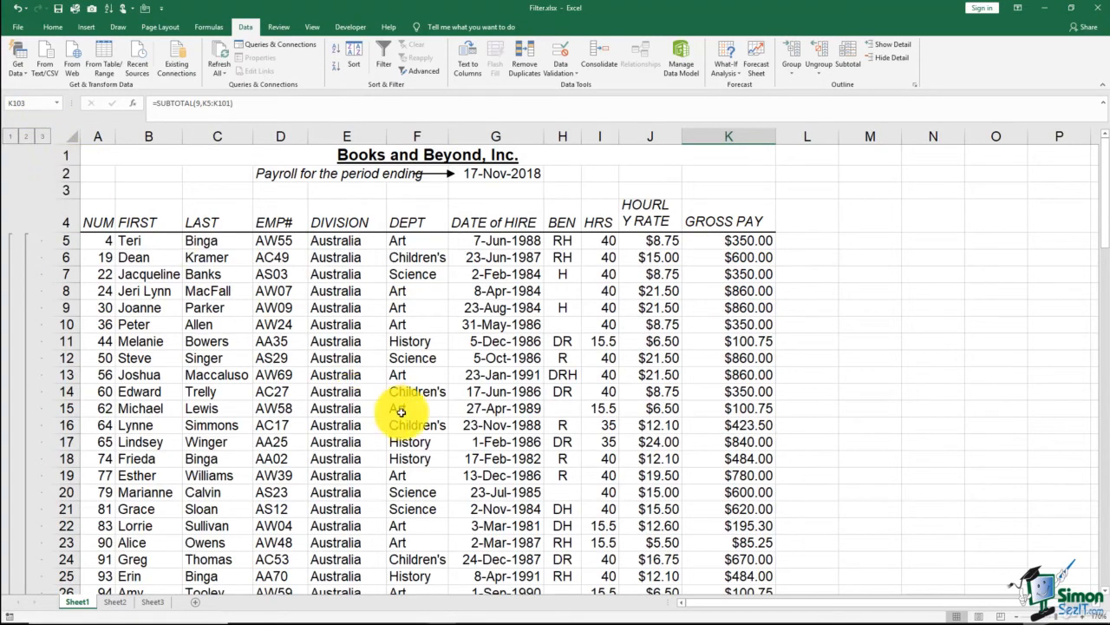
pyautogui.click(473, 387)
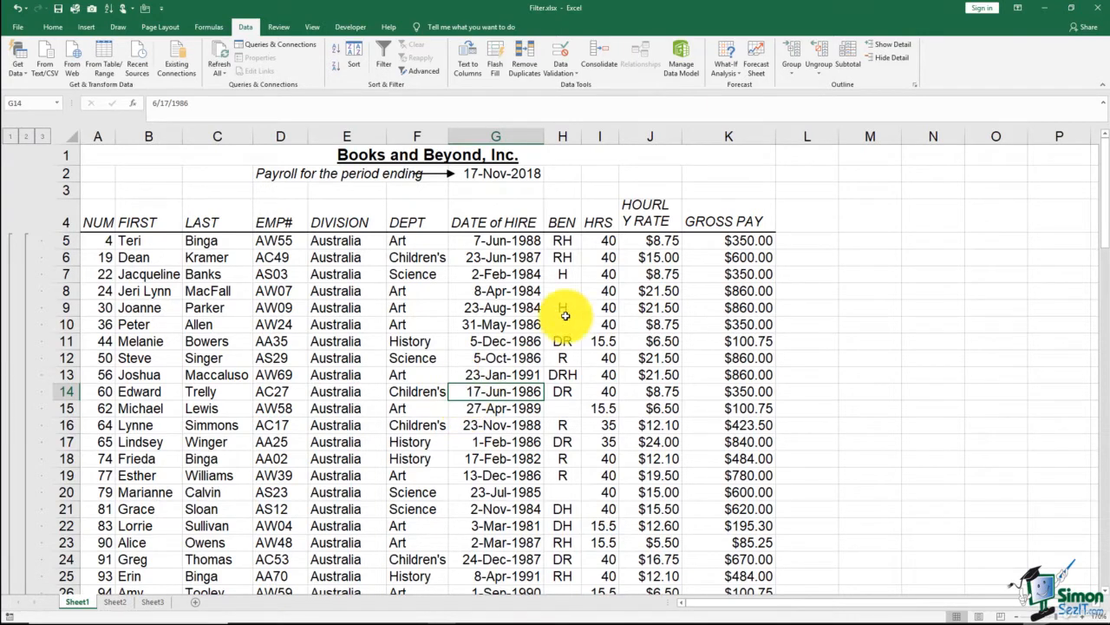
# - Replace the division subtotals with a Count of GROSS PAY and check the Australia Count row
pyautogui.click(848, 71)
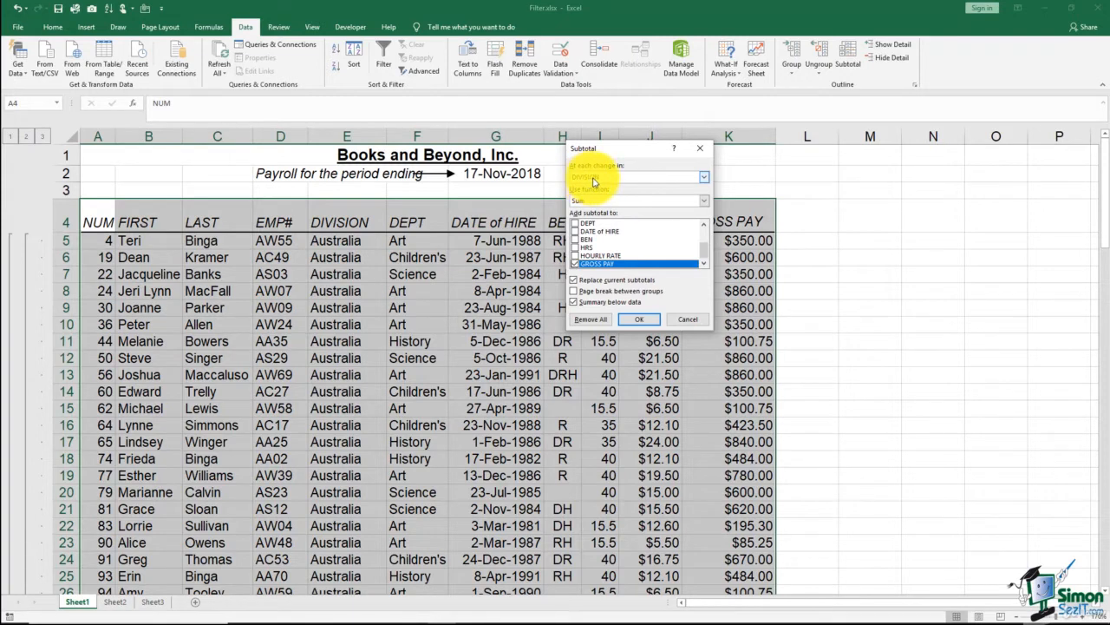
pyautogui.click(703, 200)
pyautogui.click(589, 218)
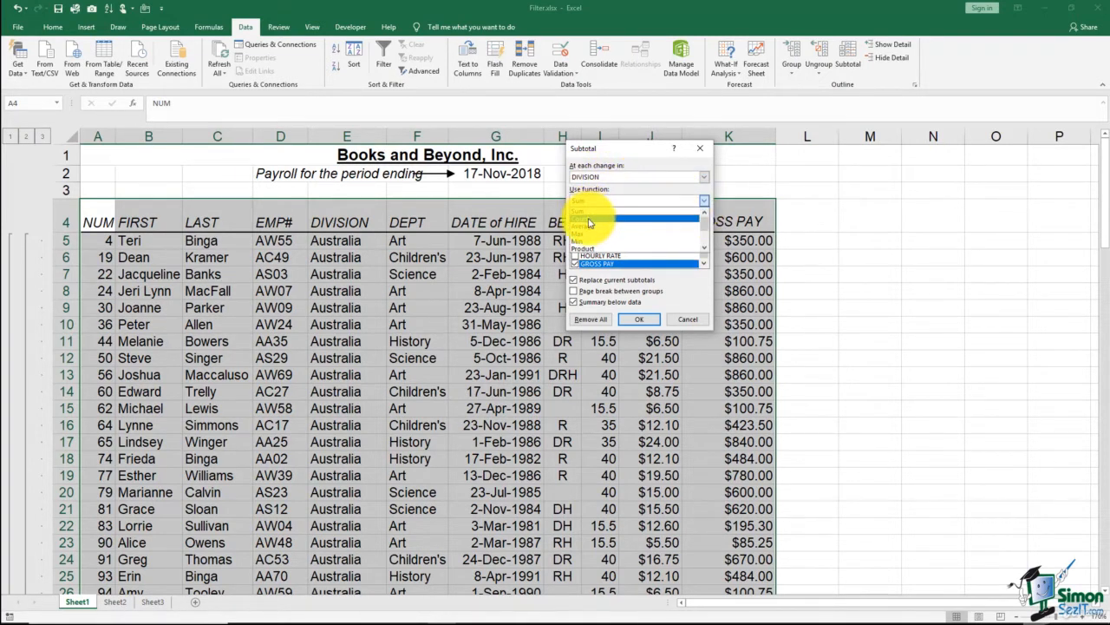
pyautogui.click(633, 322)
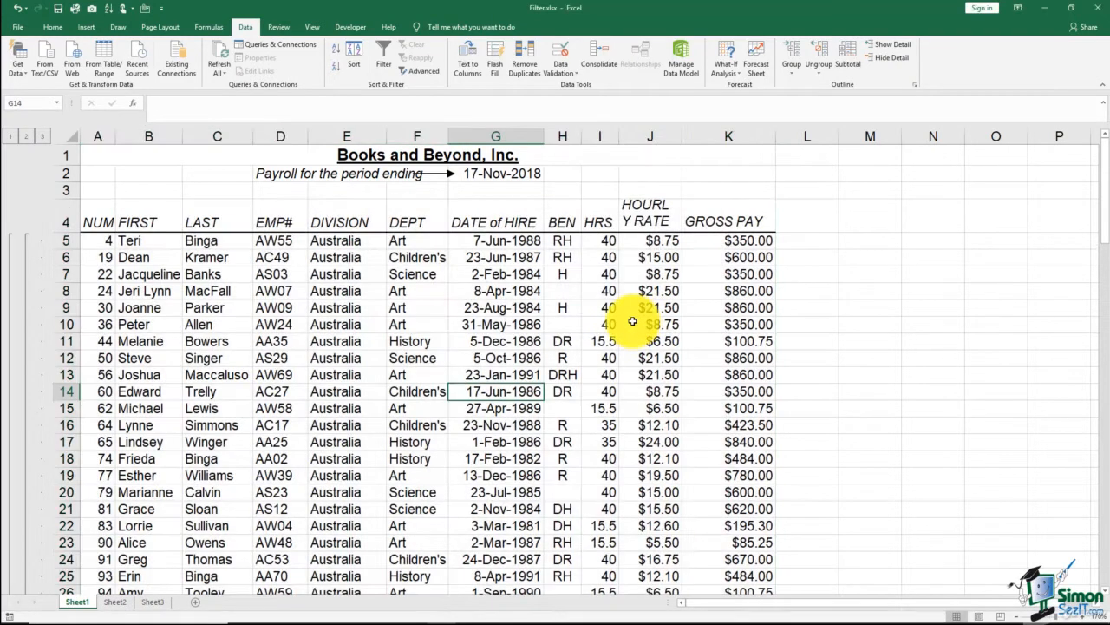
pyautogui.click(633, 371)
pyautogui.scroll(-4, 632, 369)
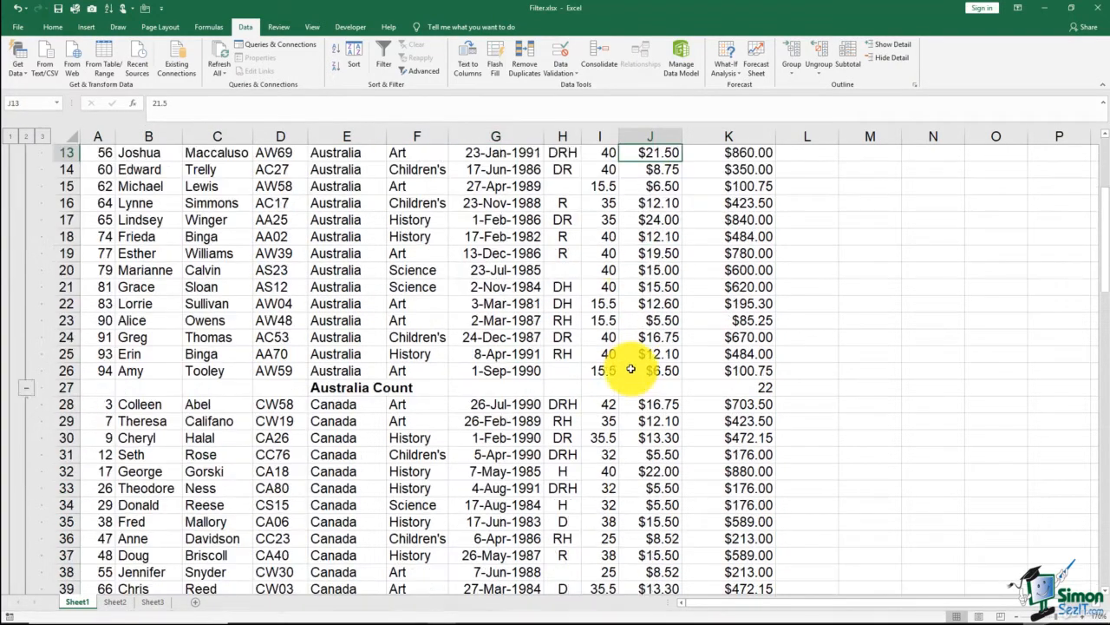
pyautogui.scroll(-2, 631, 370)
pyautogui.click(69, 288)
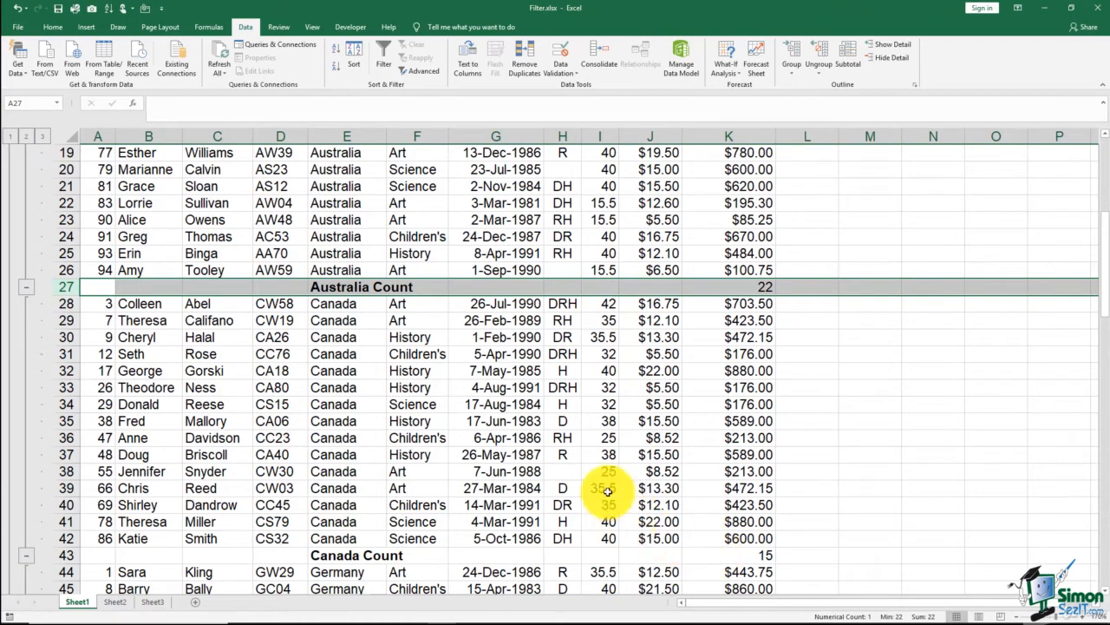
# - Add Sum subtotals of GROSS PAY per division without replacing the Count subtotals, and review both summary rows under each division
pyautogui.click(491, 267)
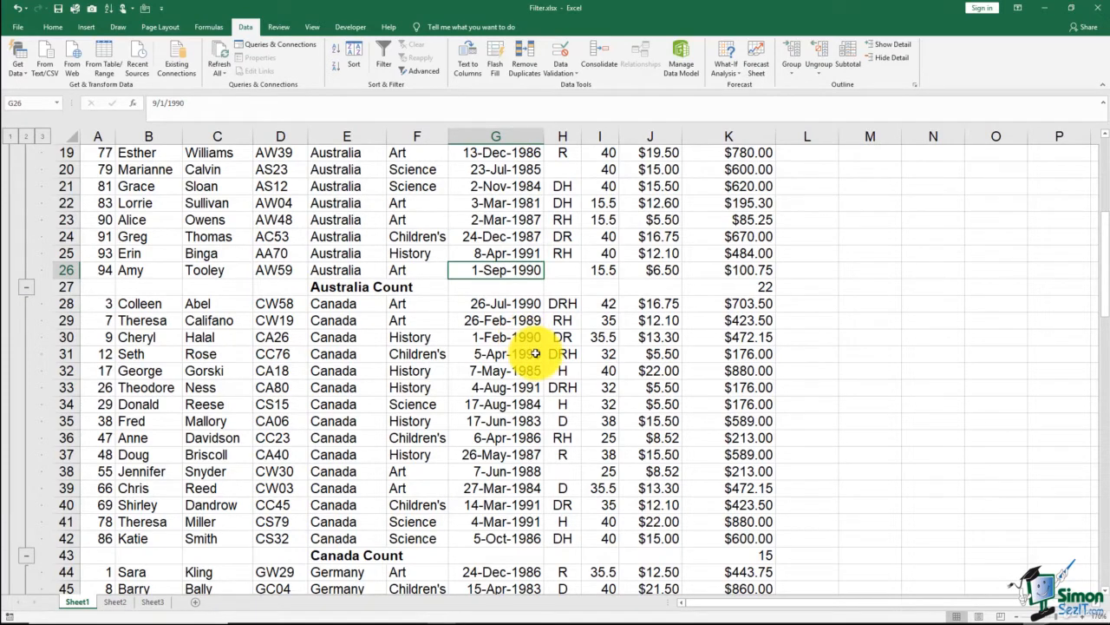
pyautogui.click(848, 62)
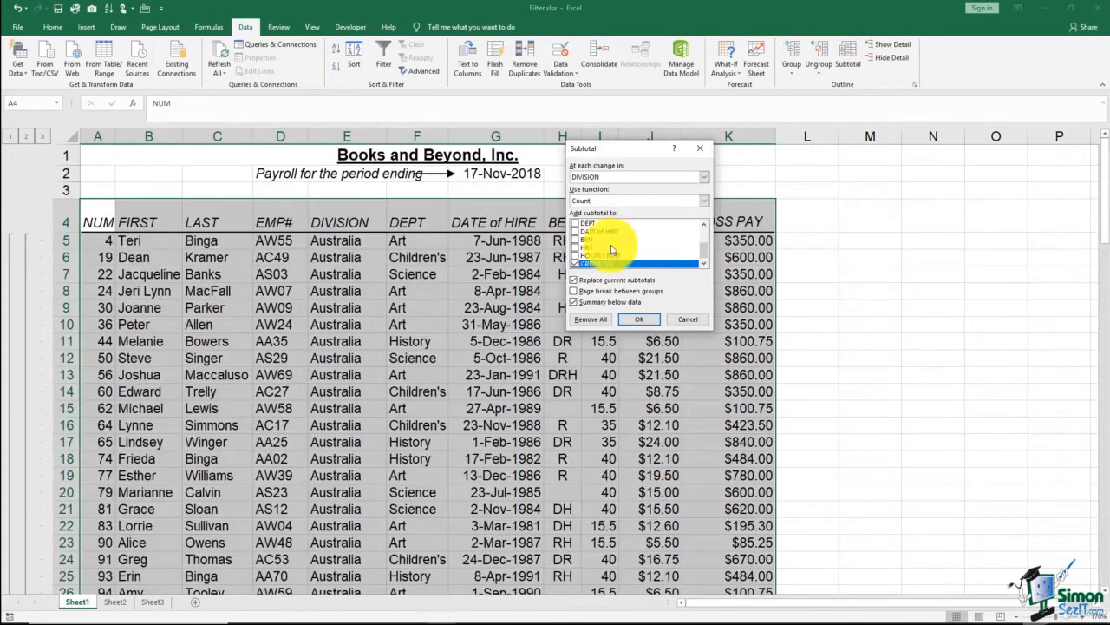
pyautogui.click(573, 280)
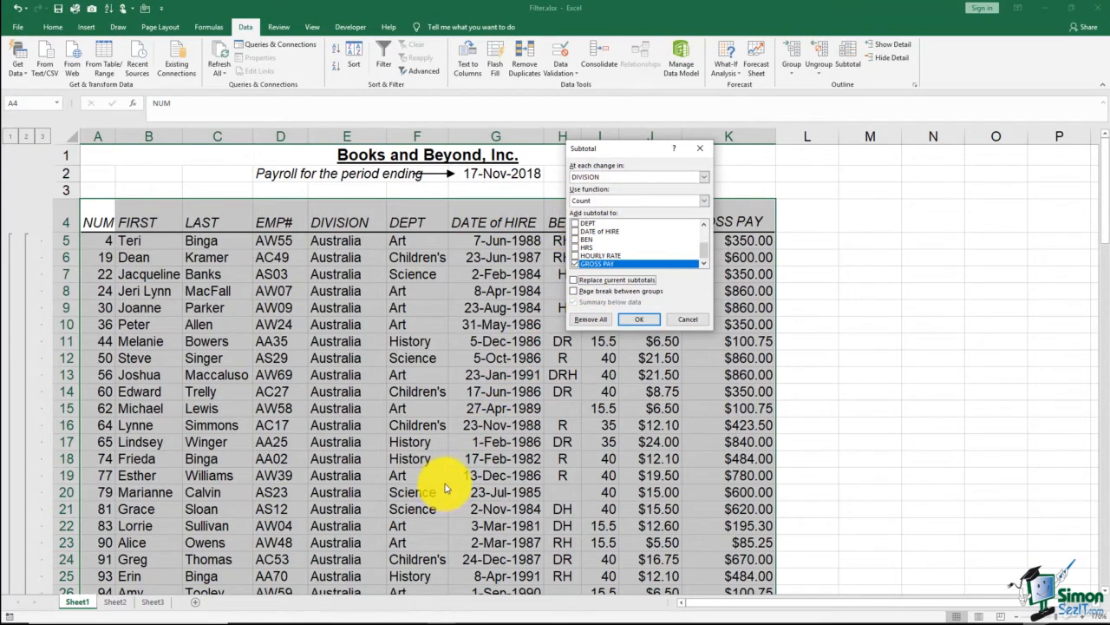
pyautogui.click(704, 202)
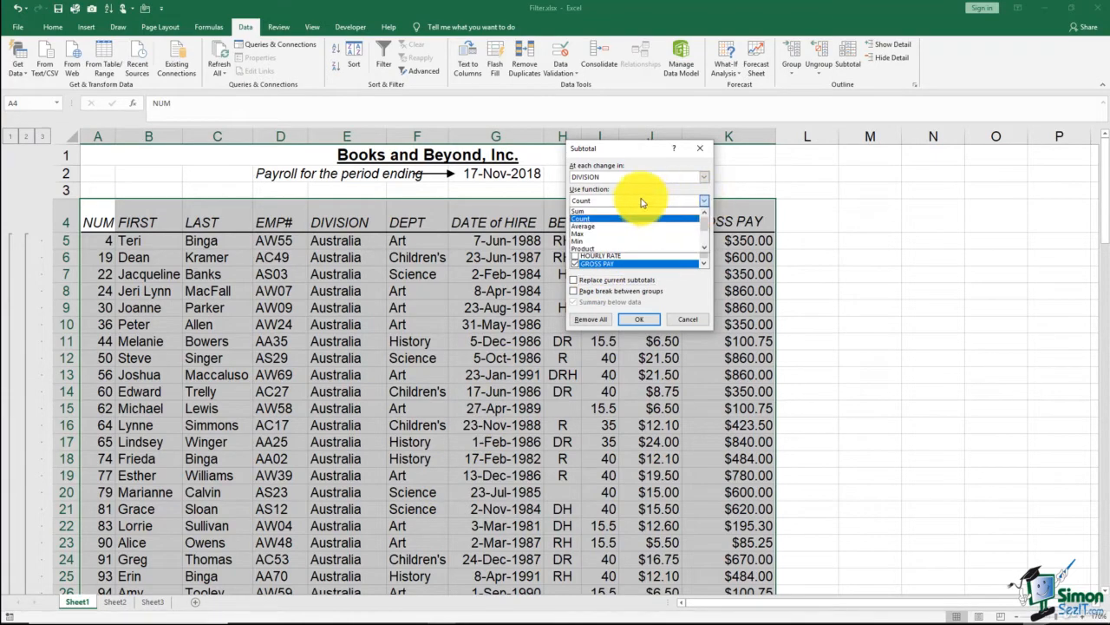
pyautogui.click(591, 213)
pyautogui.click(640, 319)
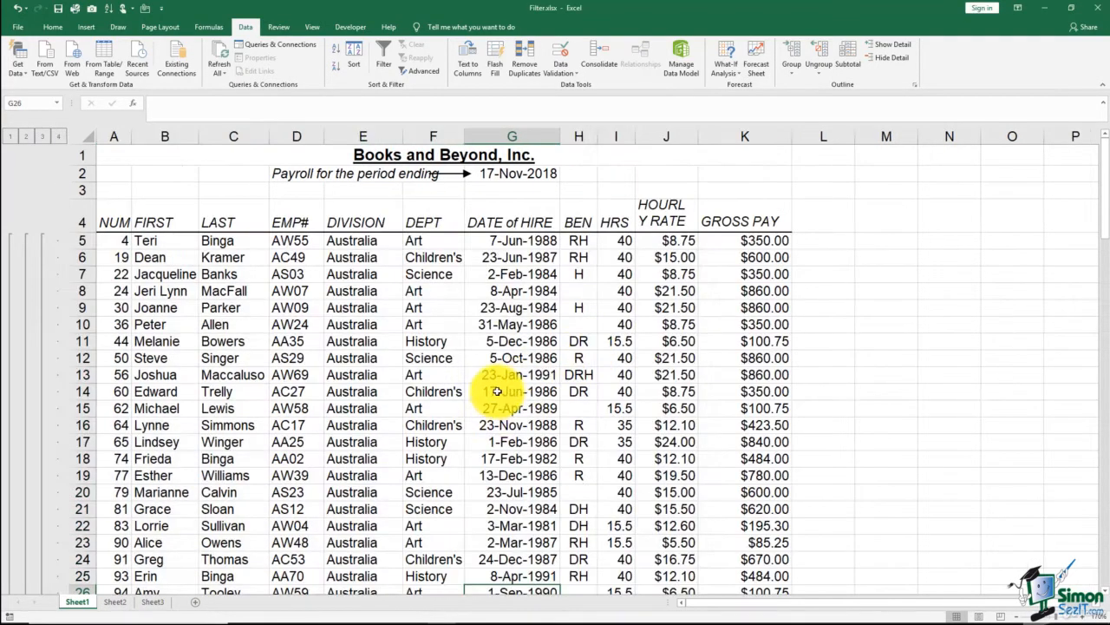
pyautogui.scroll(-4, 496, 392)
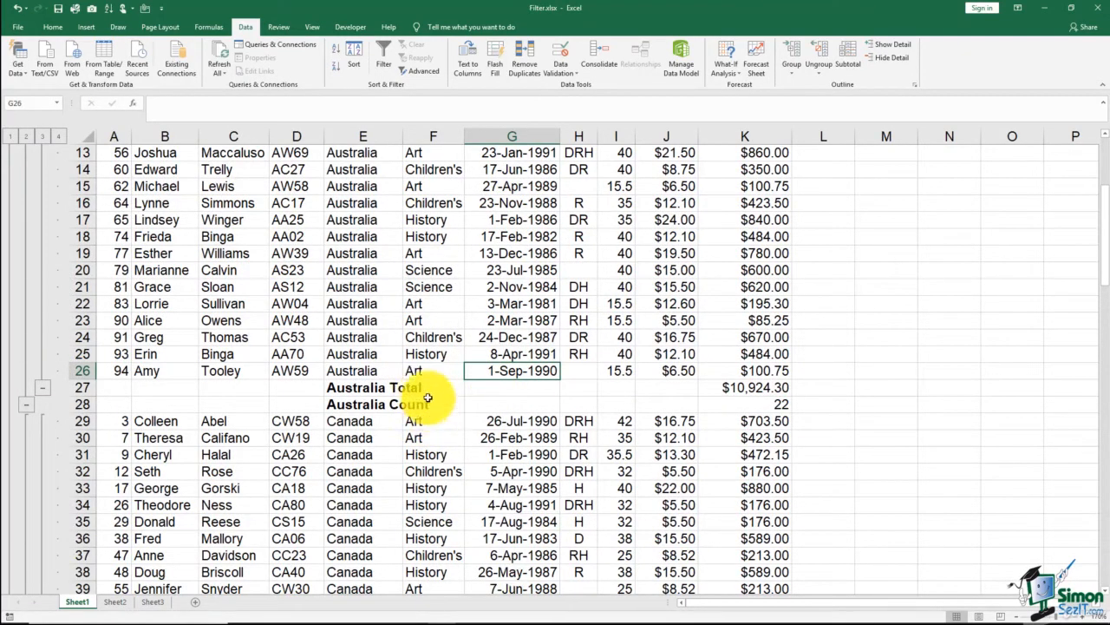
pyautogui.scroll(-6, 443, 437)
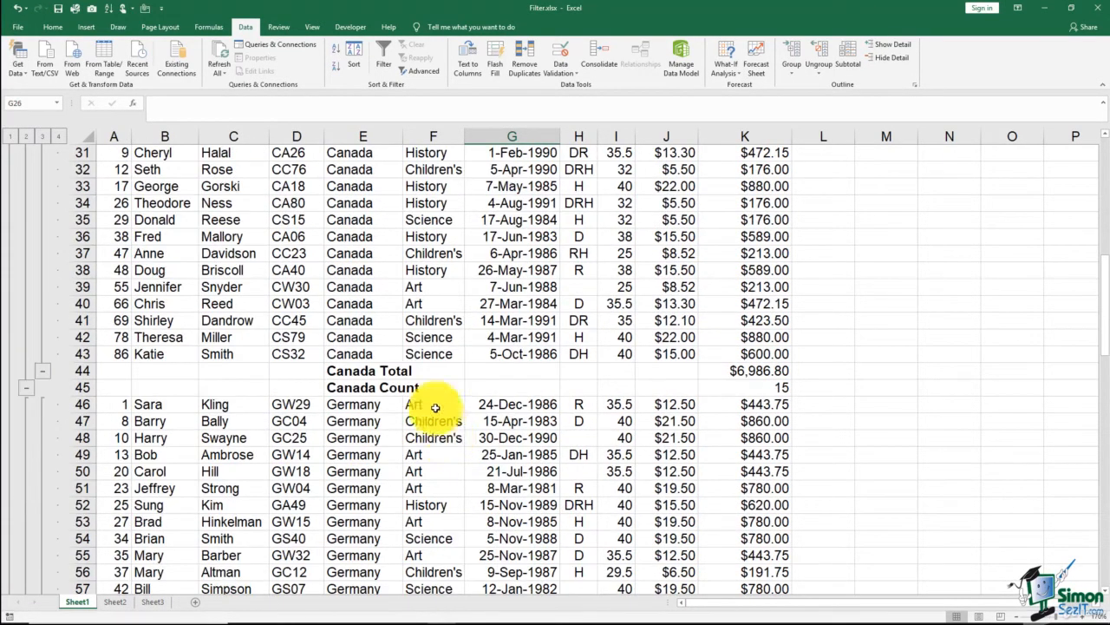
pyautogui.scroll(10, 436, 385)
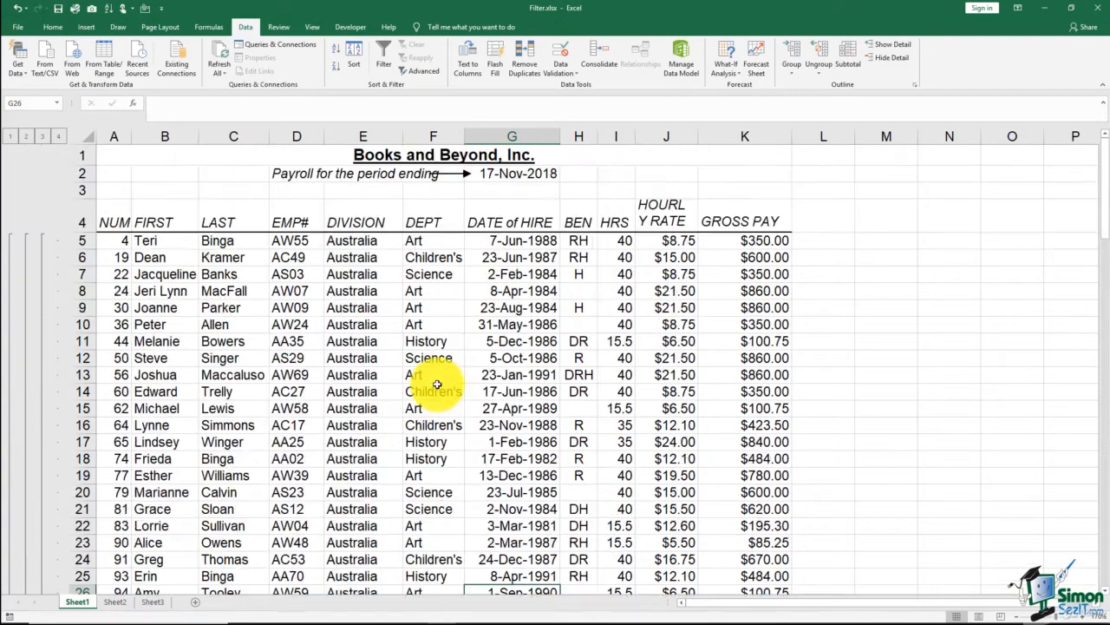
# - Add Sum subtotals of GROSS PAY per division with a page break between groups, keeping the current subtotals
pyautogui.click(843, 63)
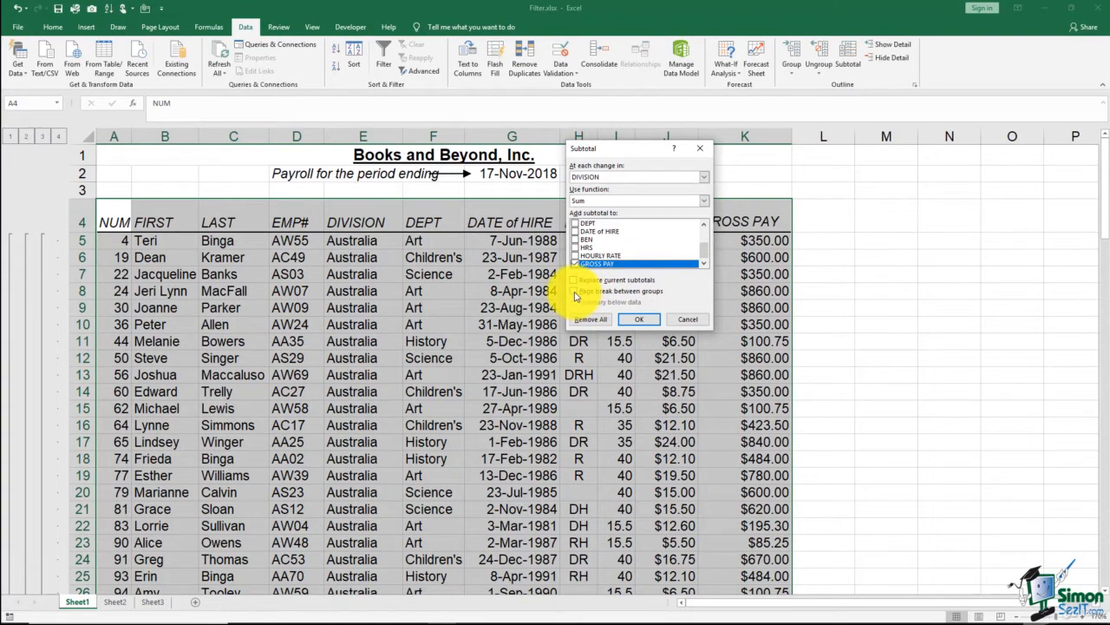
pyautogui.click(605, 293)
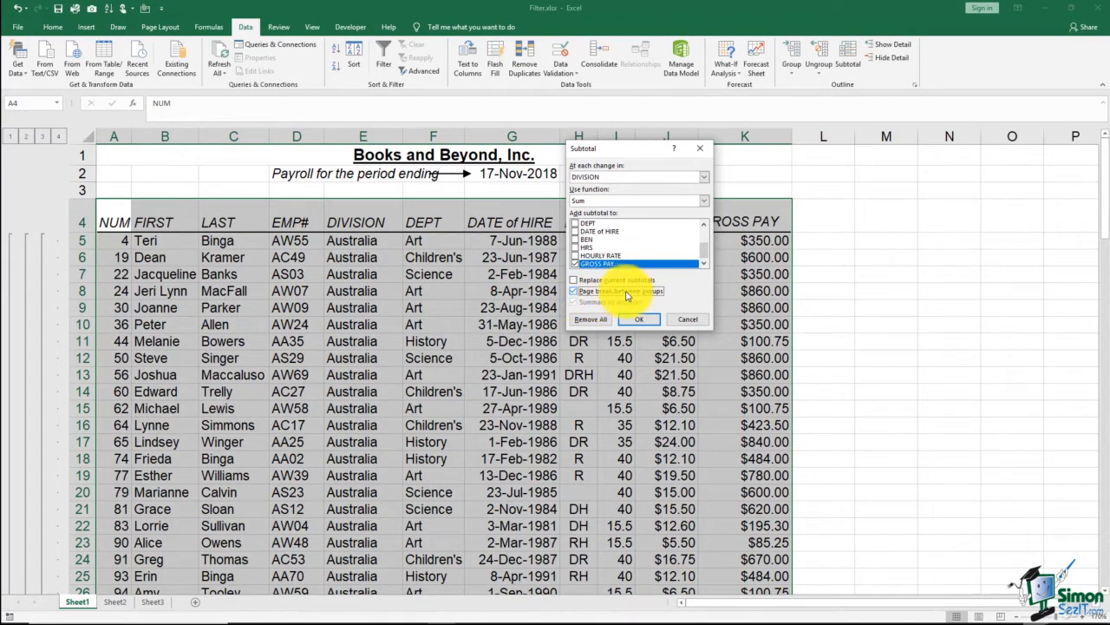
pyautogui.click(652, 319)
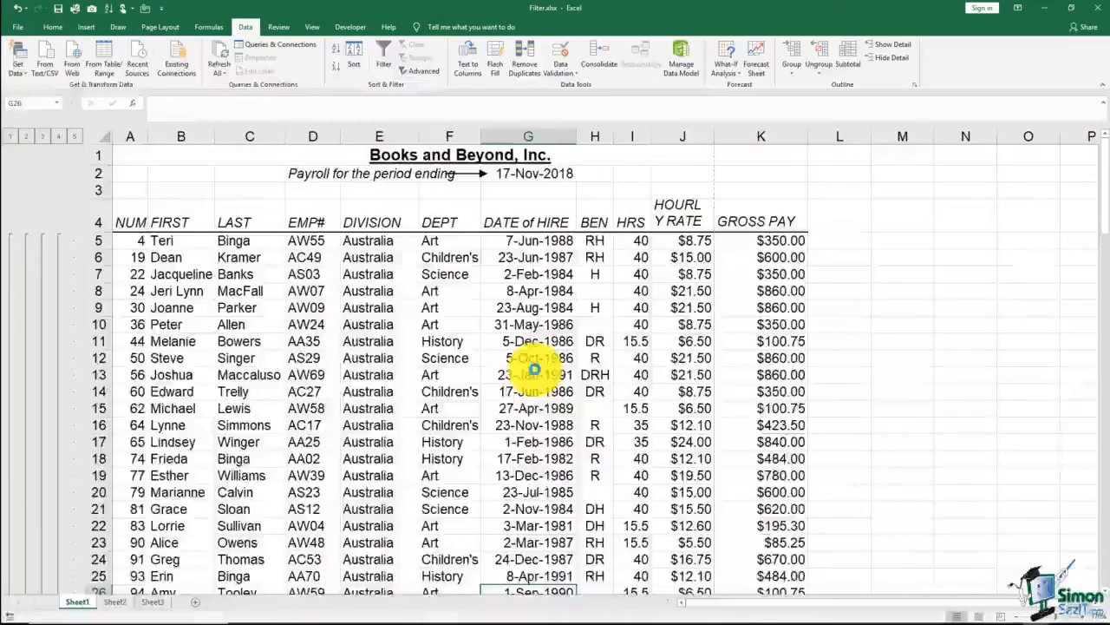
pyautogui.click(528, 355)
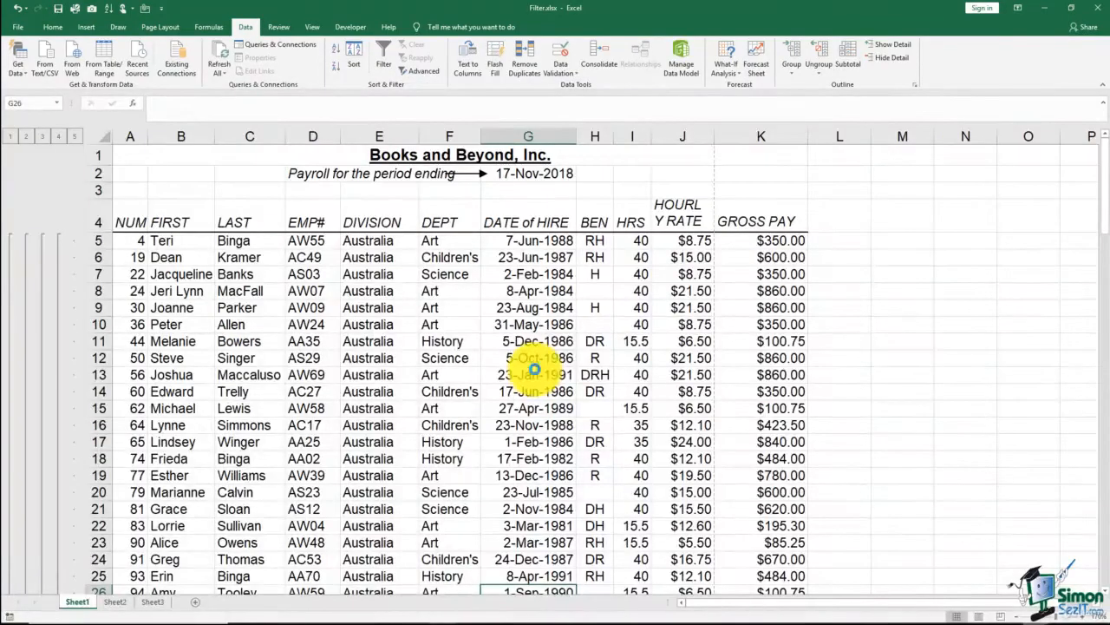
# - Replace all current subtotals with a single Sum of GROSS PAY per division, with page breaks between groups
pyautogui.click(848, 62)
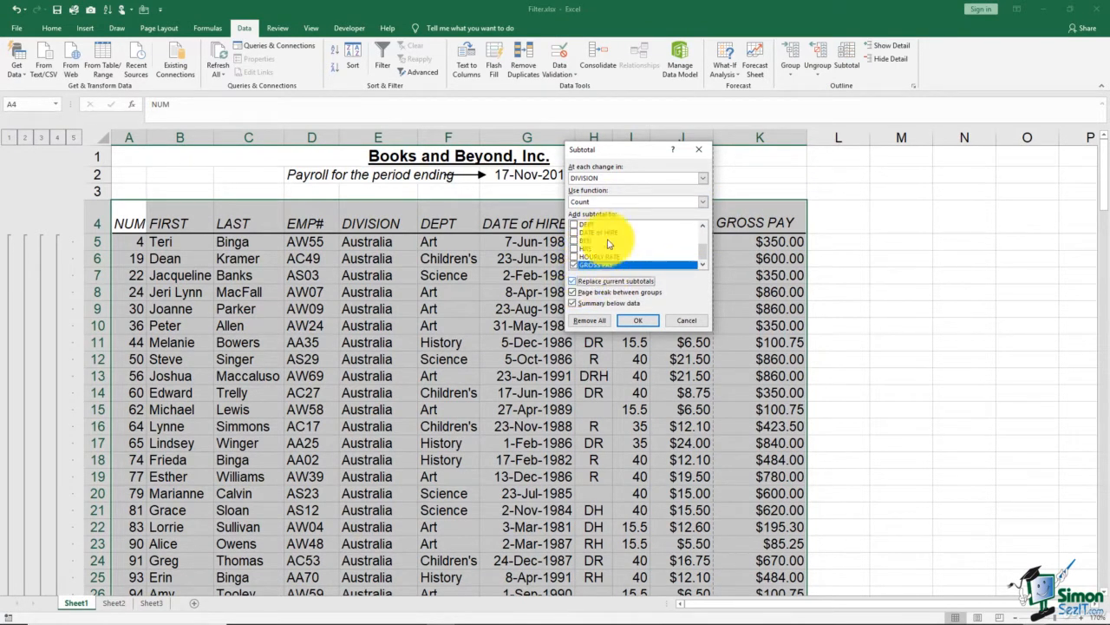
pyautogui.click(704, 203)
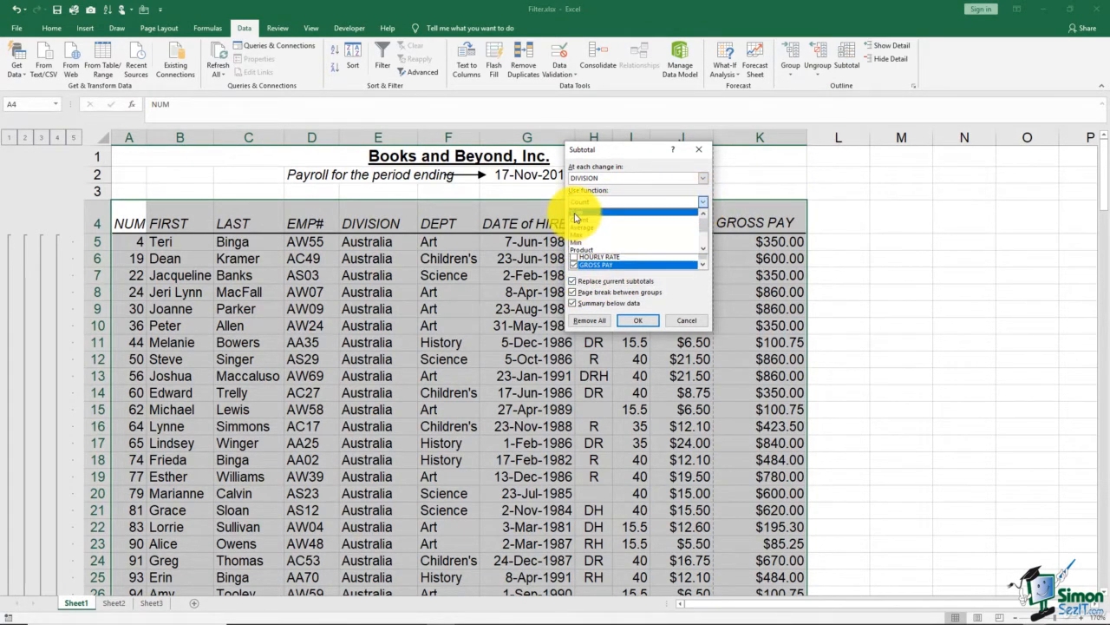
pyautogui.click(577, 211)
pyautogui.click(640, 322)
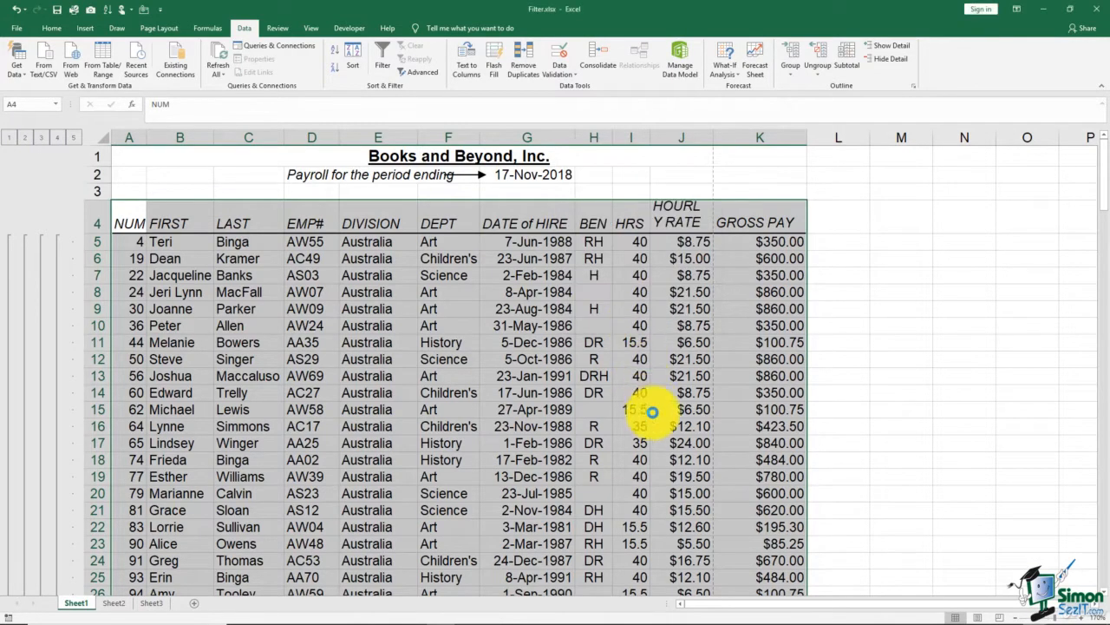
pyautogui.click(650, 426)
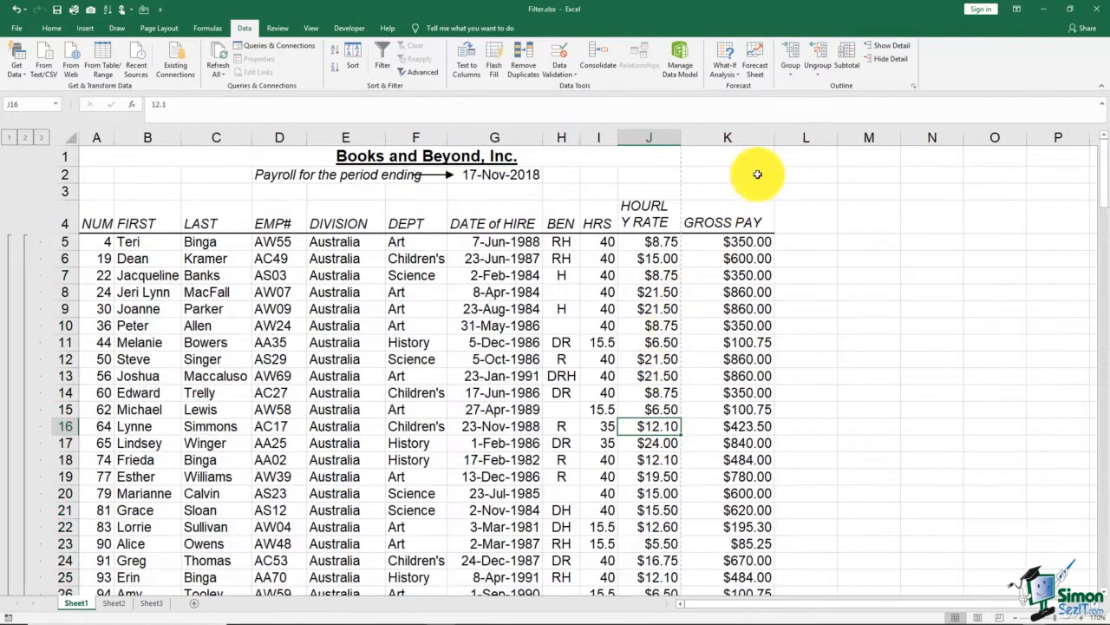
# - Reapply the Sum subtotals with a page break between groups and review the breaks below the division totals
pyautogui.click(843, 68)
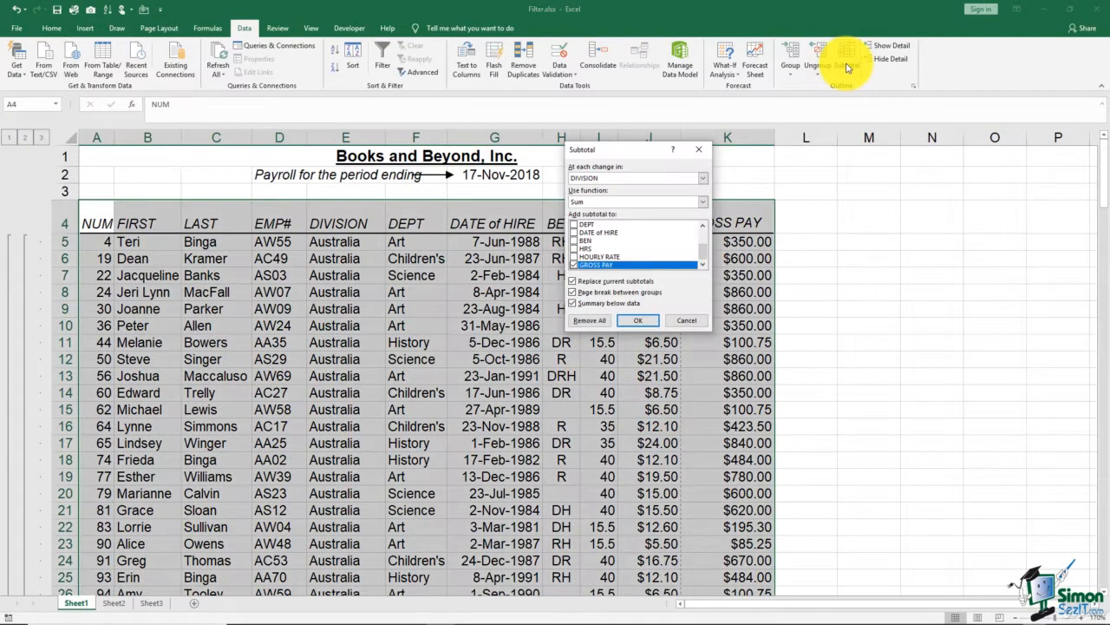
pyautogui.click(573, 295)
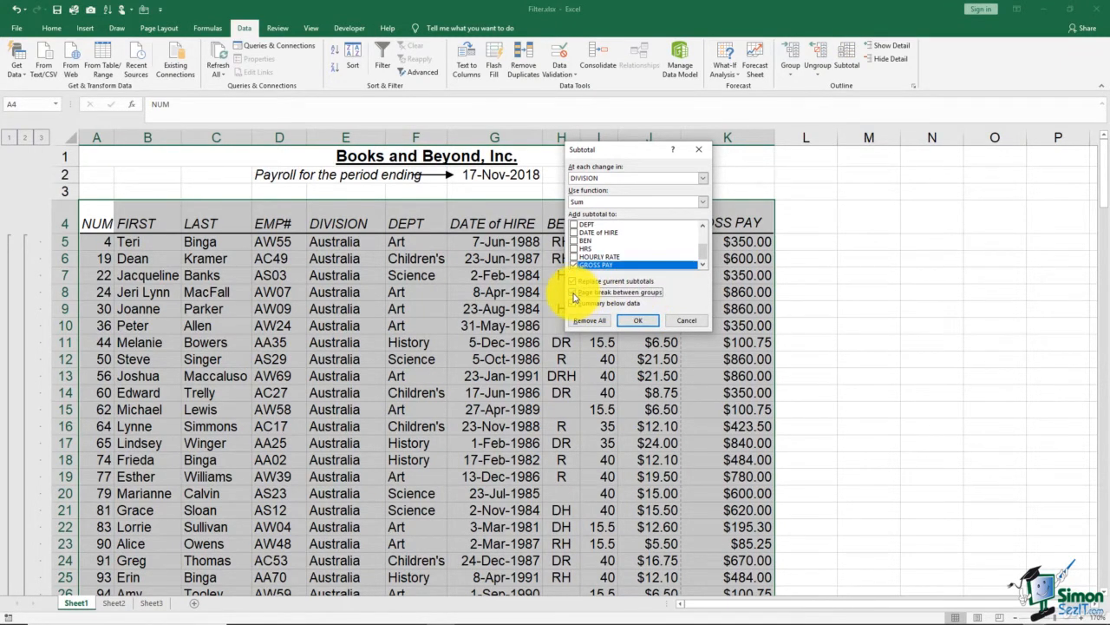
pyautogui.click(590, 320)
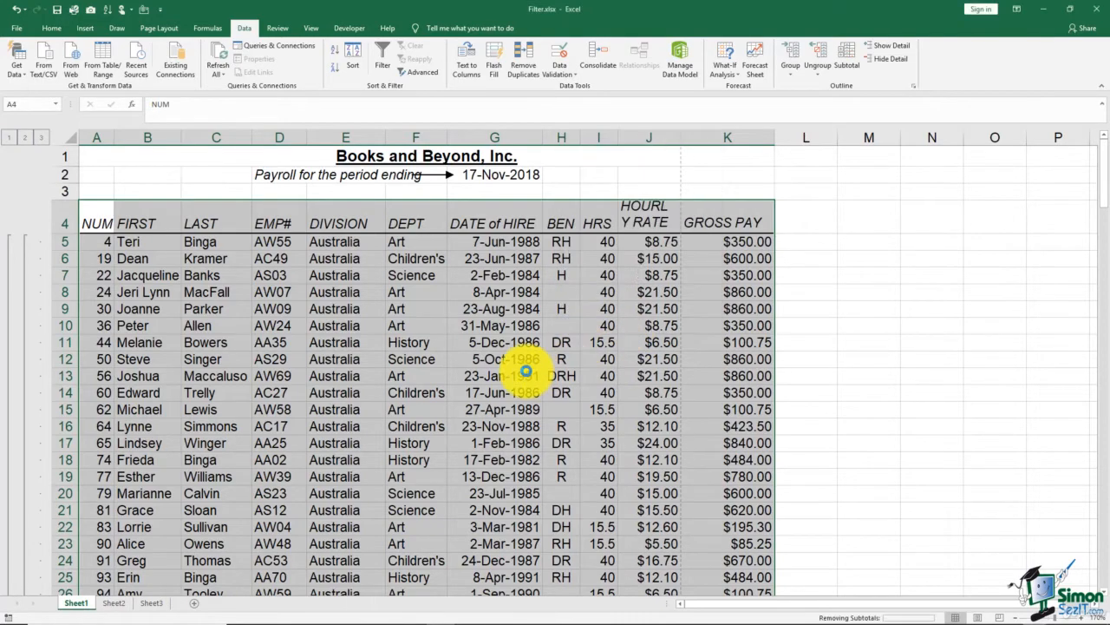
pyautogui.click(525, 373)
pyautogui.scroll(-4, 526, 372)
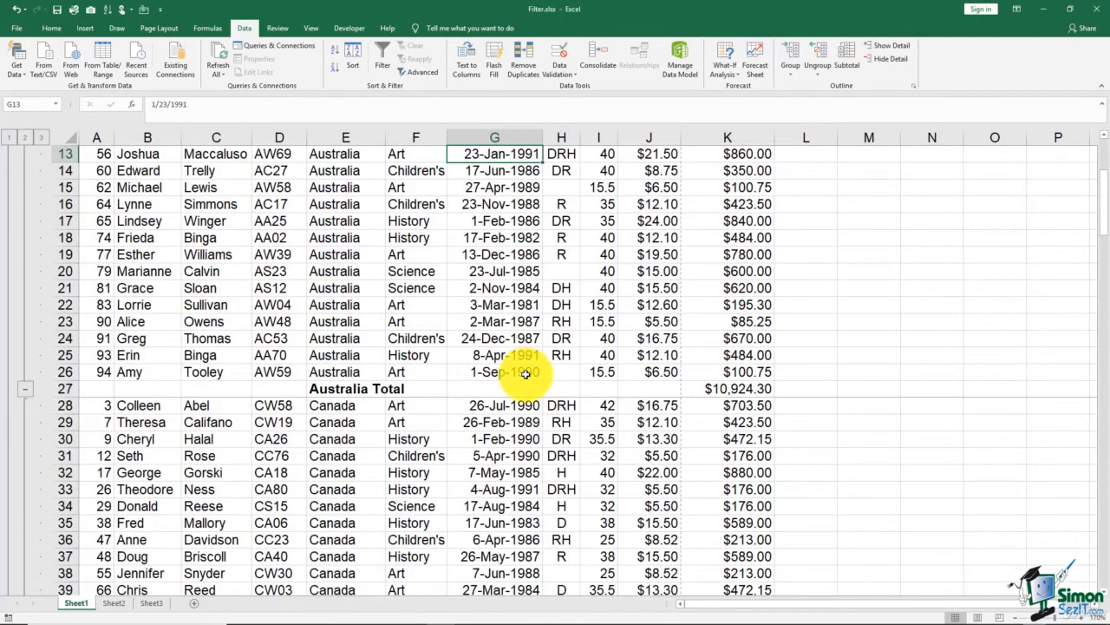
pyautogui.scroll(-2, 525, 373)
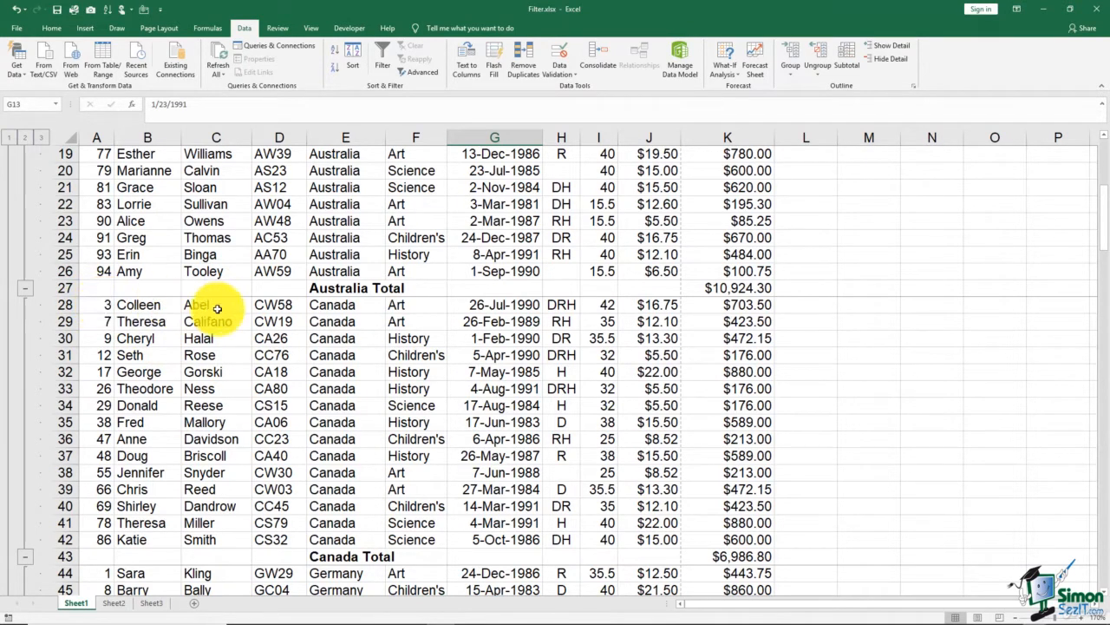
pyautogui.scroll(2, 322, 421)
pyautogui.scroll(-4, 307, 322)
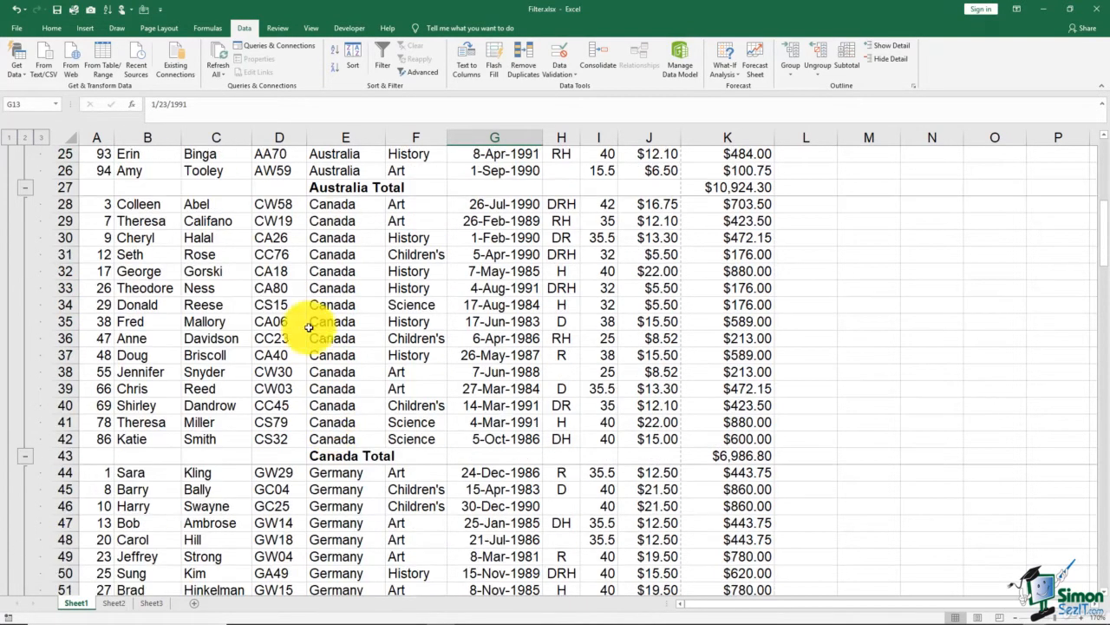
pyautogui.scroll(-10, 334, 464)
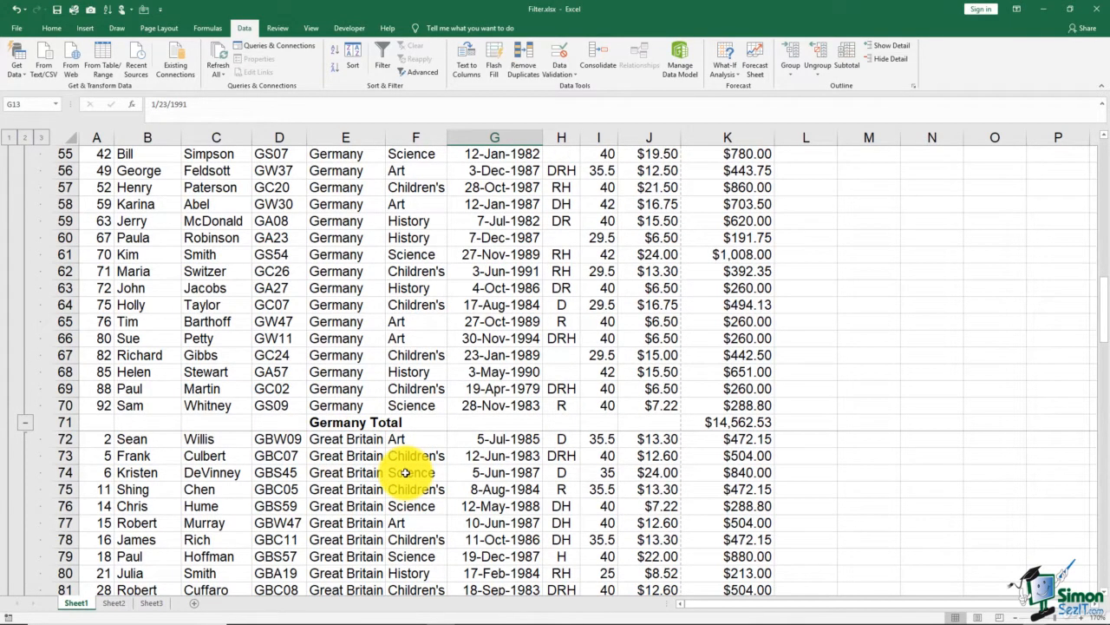
# - Turn off the page break between groups and reapply the Sum subtotals of GROSS PAY per division
pyautogui.click(842, 61)
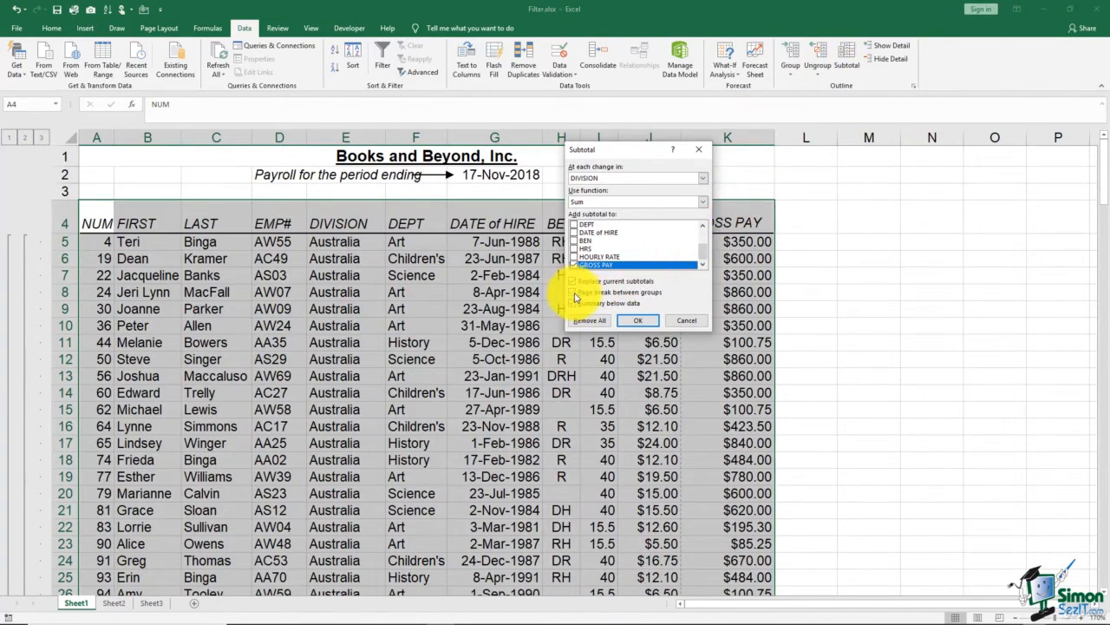
pyautogui.click(573, 293)
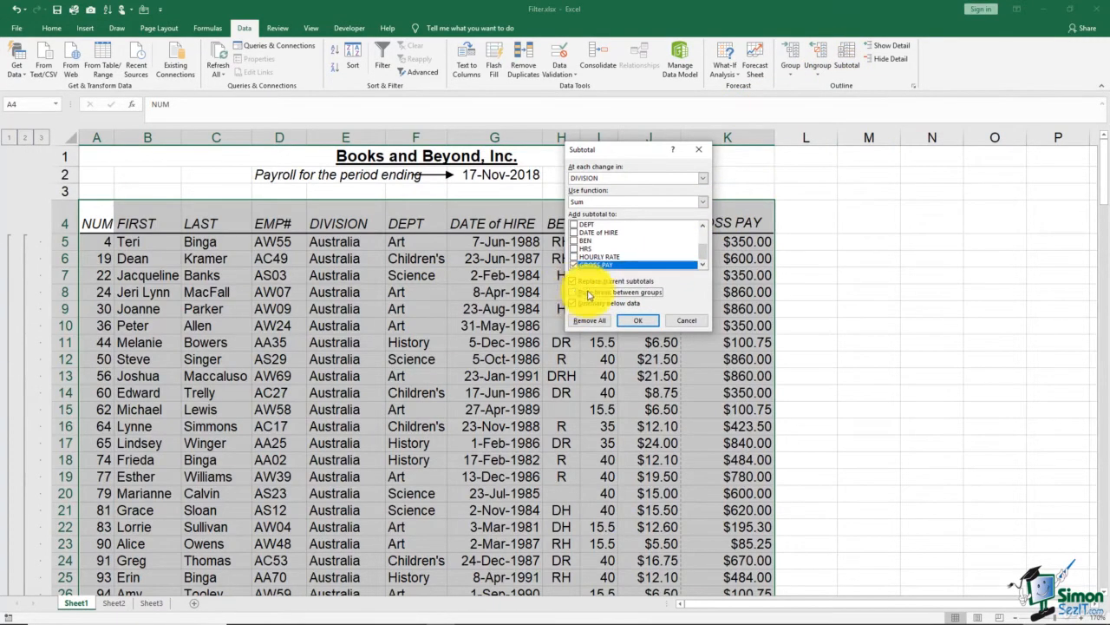
pyautogui.click(639, 321)
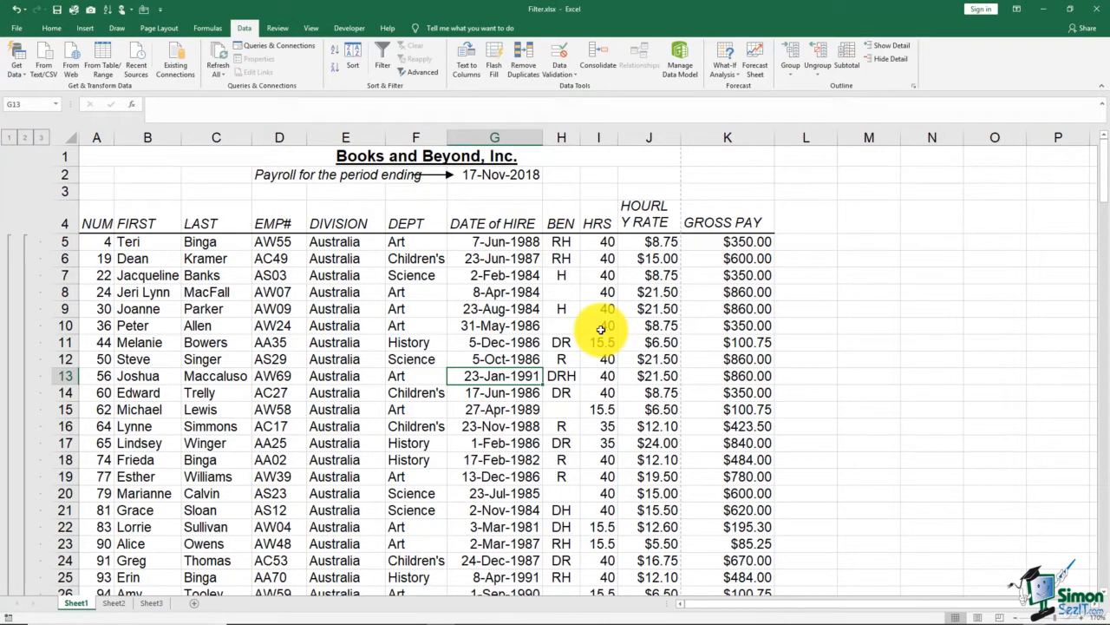
# - Remove all subtotals from the payroll list and look through the rows to check that only the original data remains
pyautogui.click(842, 68)
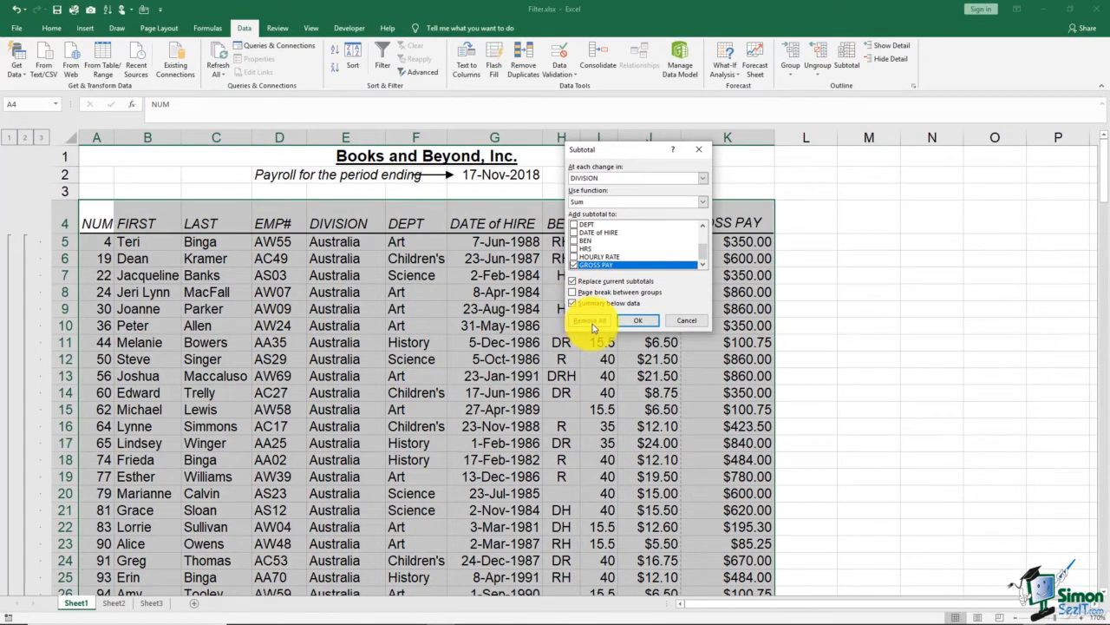
pyautogui.click(593, 322)
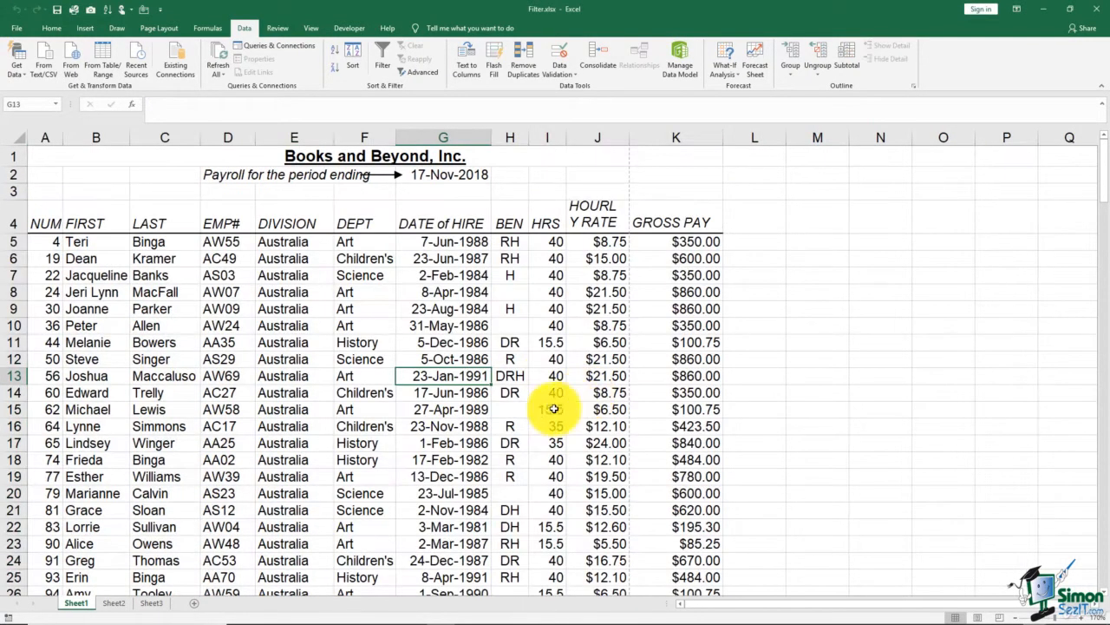
pyautogui.click(540, 411)
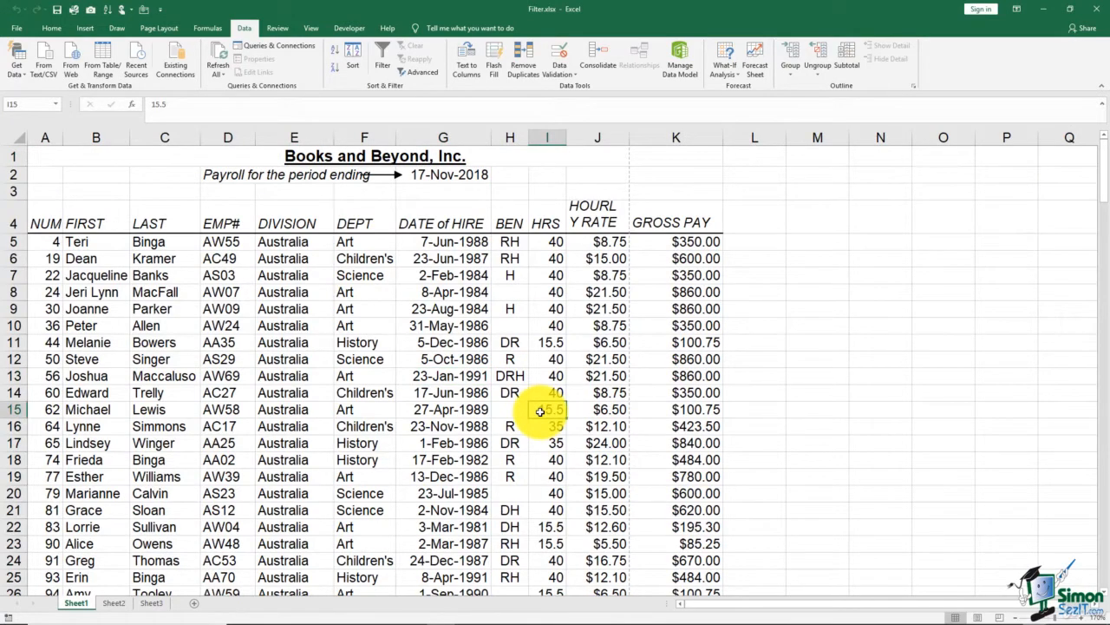
pyautogui.scroll(-8, 540, 411)
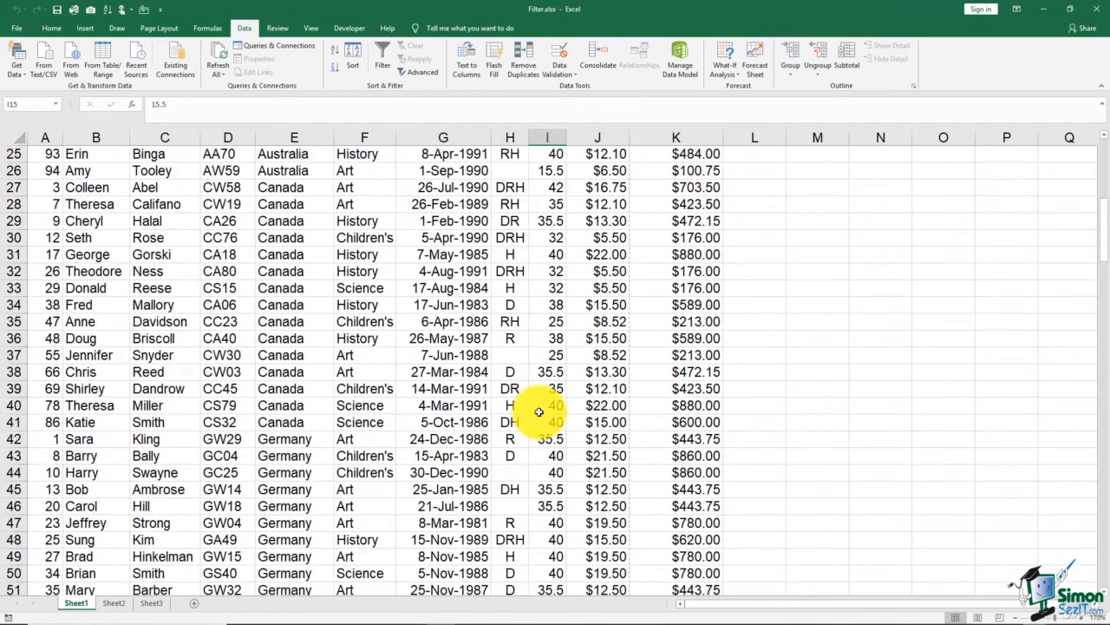
pyautogui.scroll(-10, 540, 411)
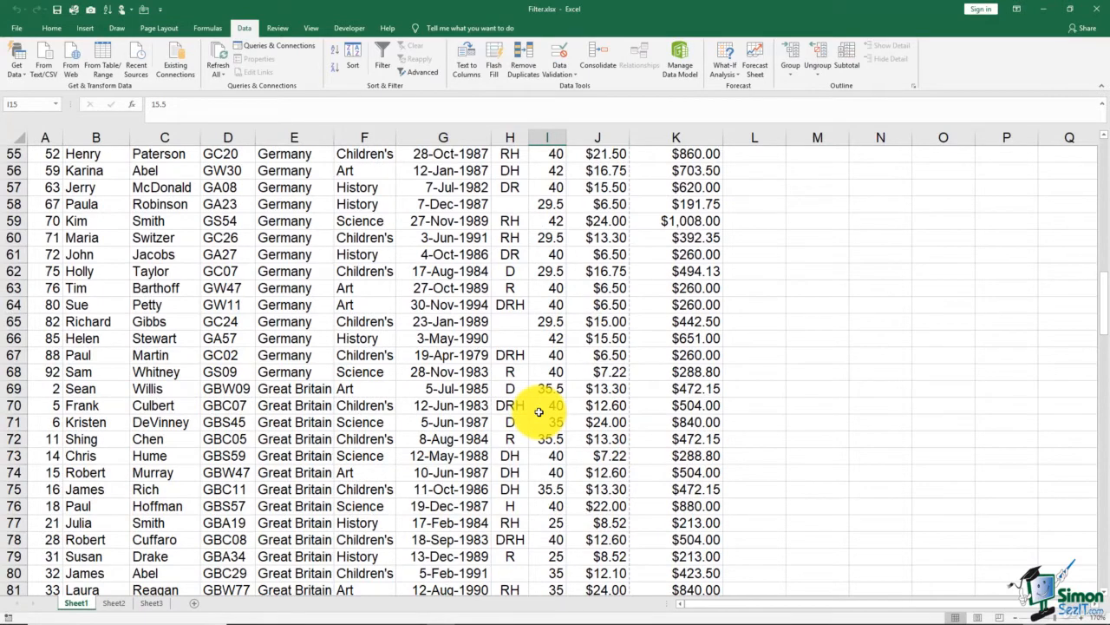
pyautogui.scroll(18, 539, 411)
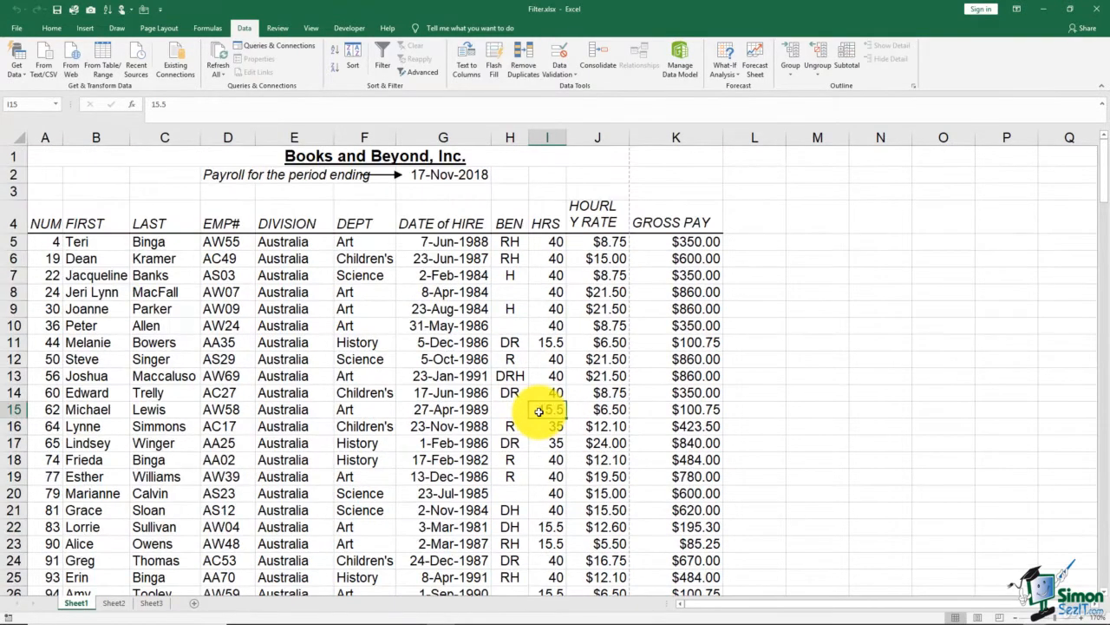